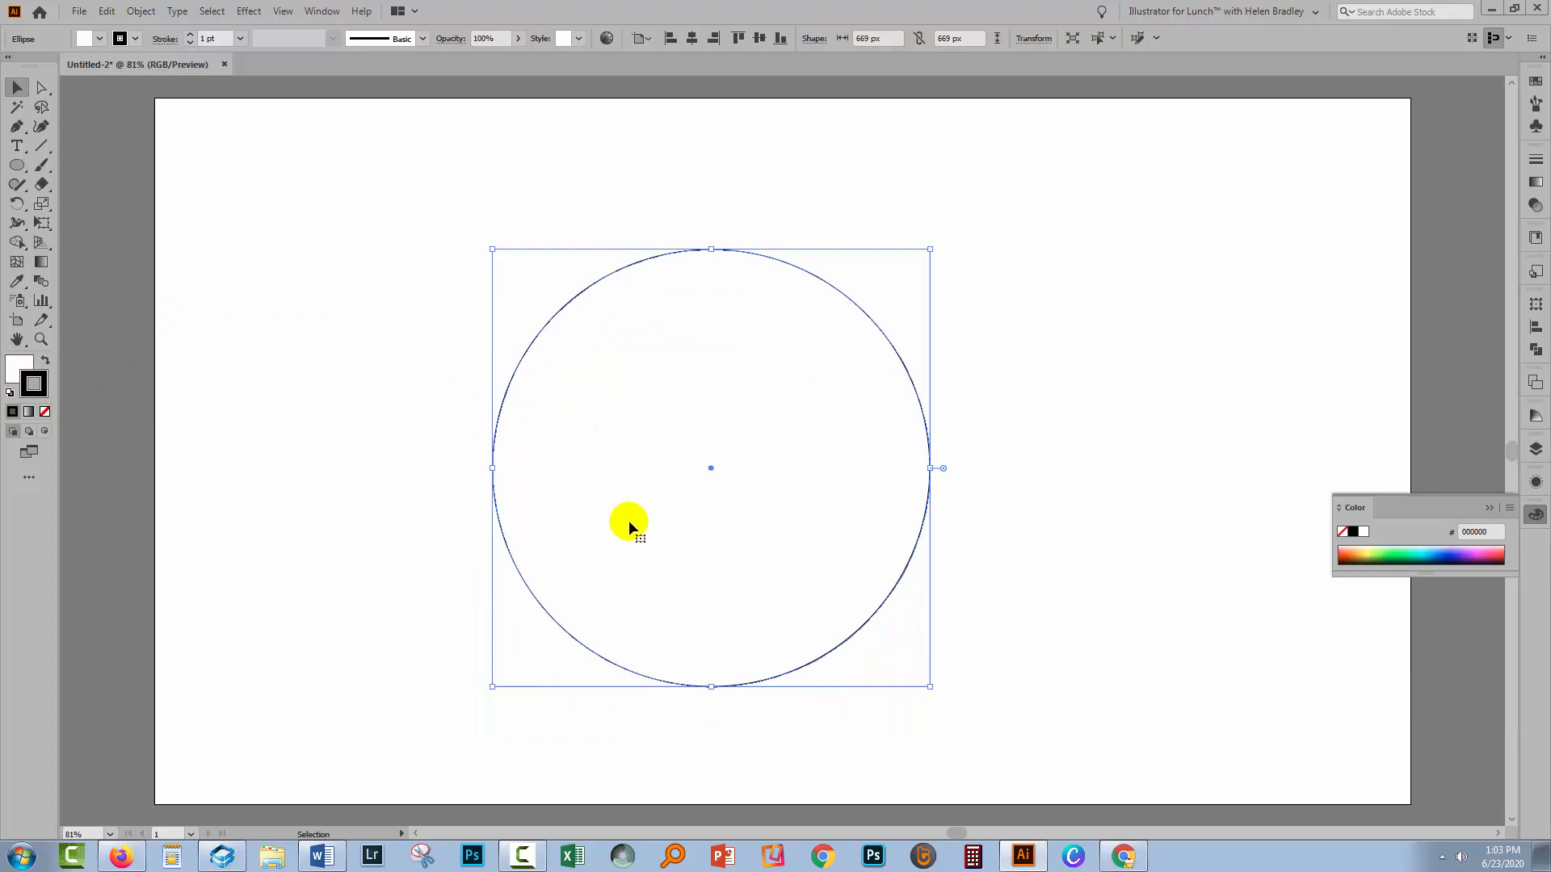
# Remove the circle's stroke and give it a cyan fill of 4affeb picked from the color spectrum
pyautogui.click(45, 414)
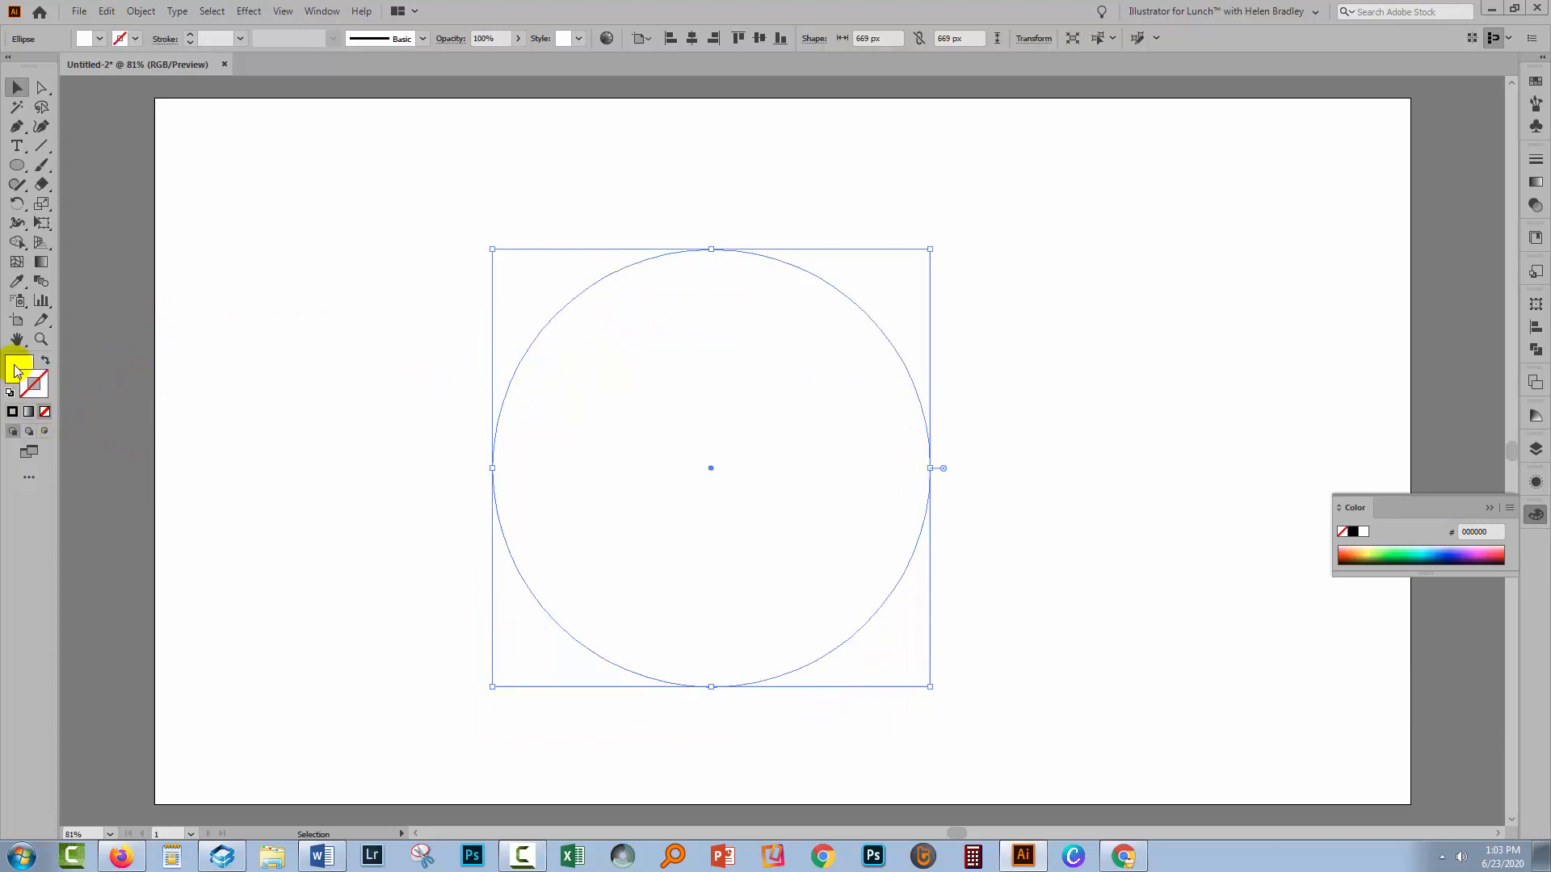
pyautogui.click(17, 367)
pyautogui.click(1415, 551)
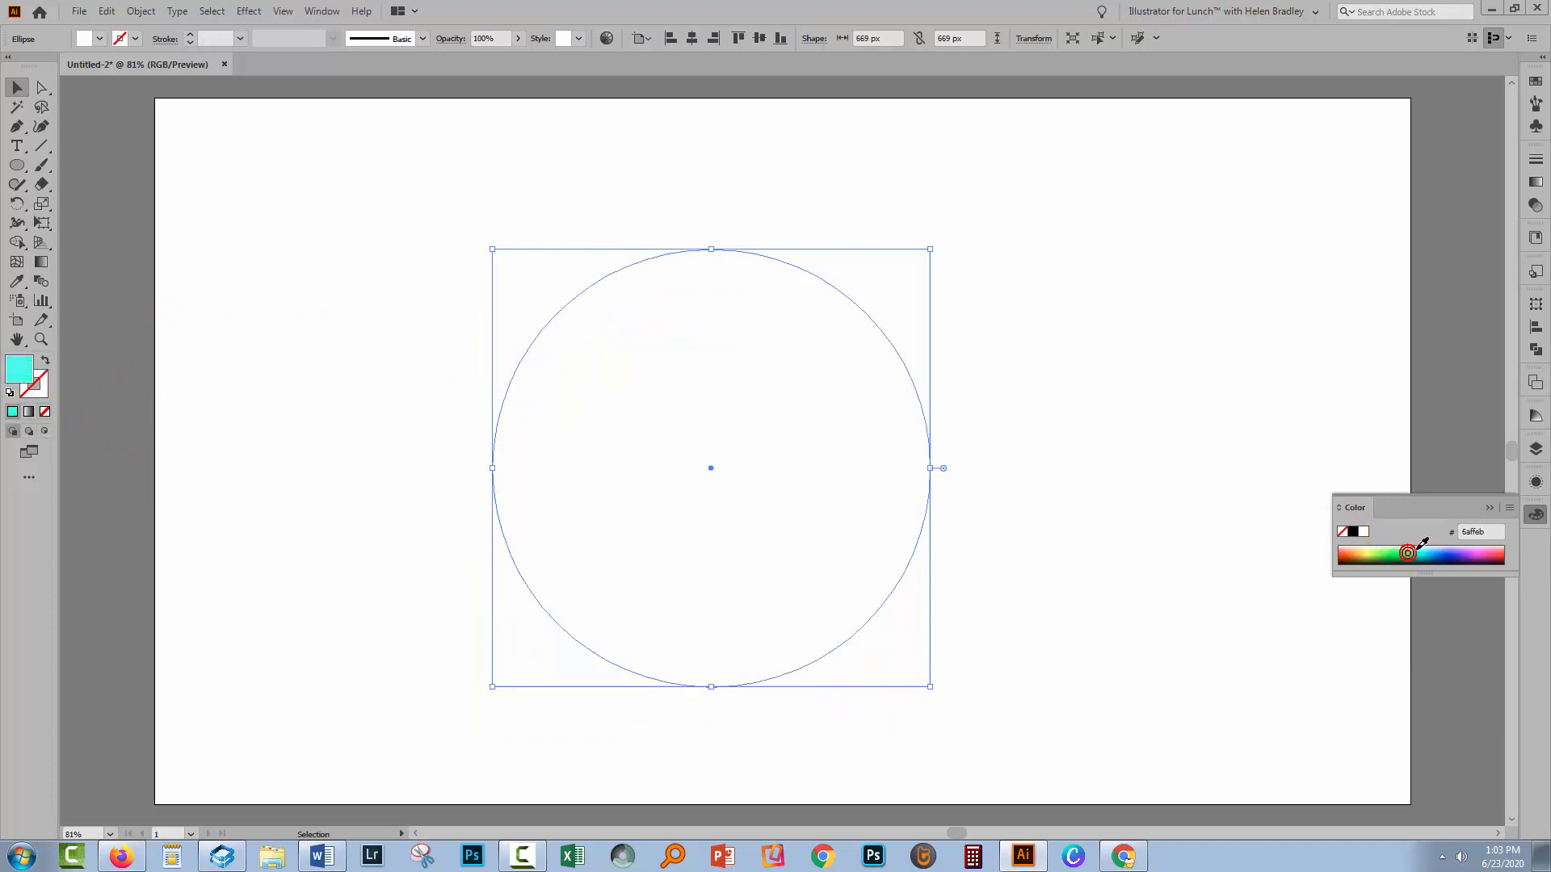
pyautogui.click(225, 284)
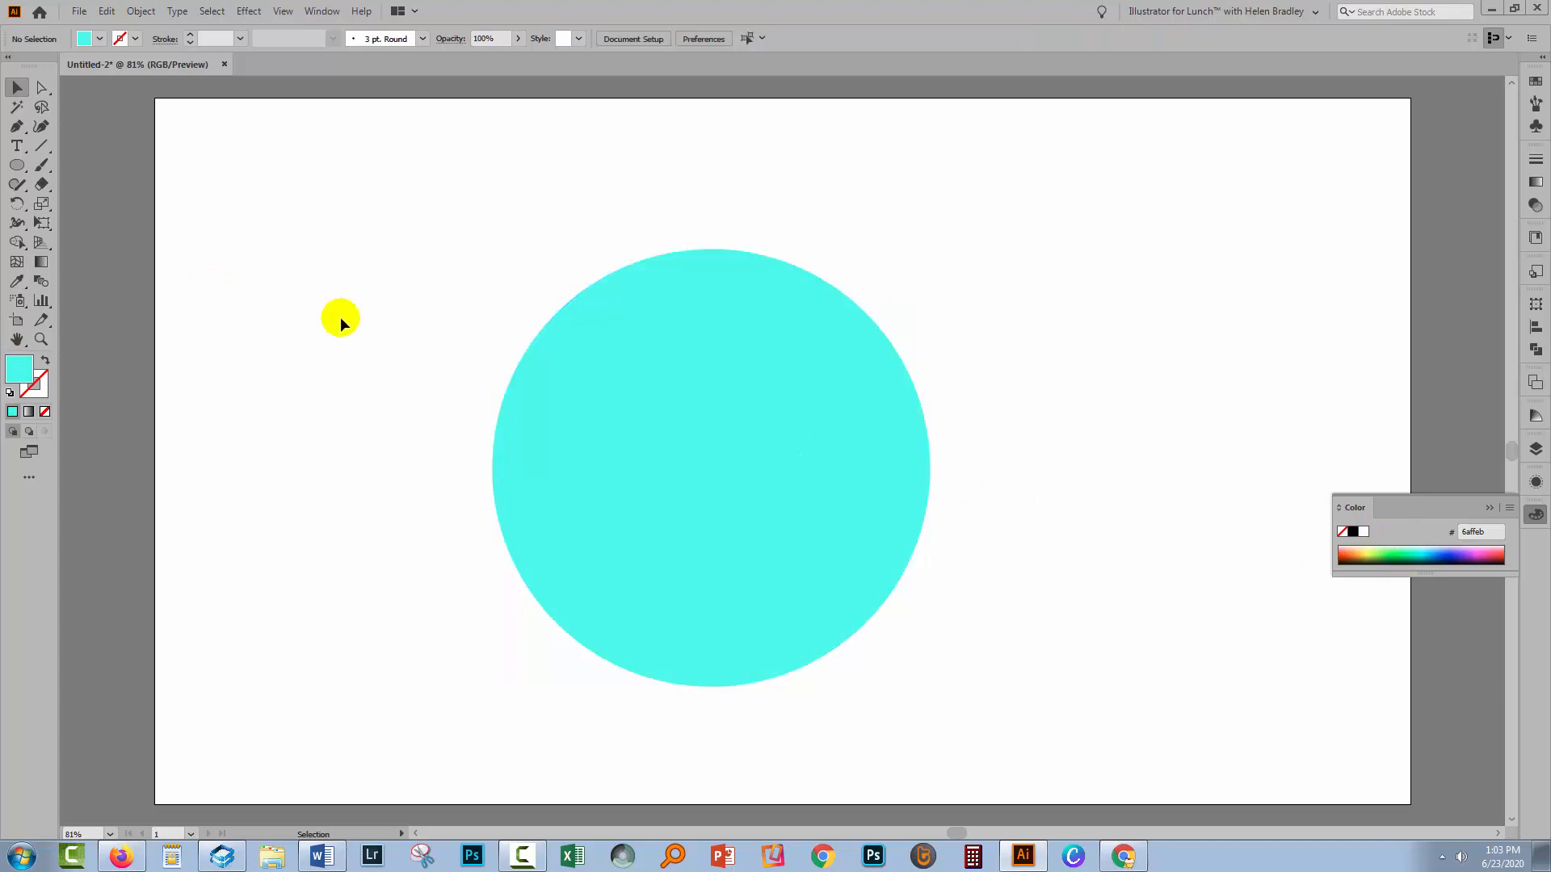
pyautogui.click(1483, 506)
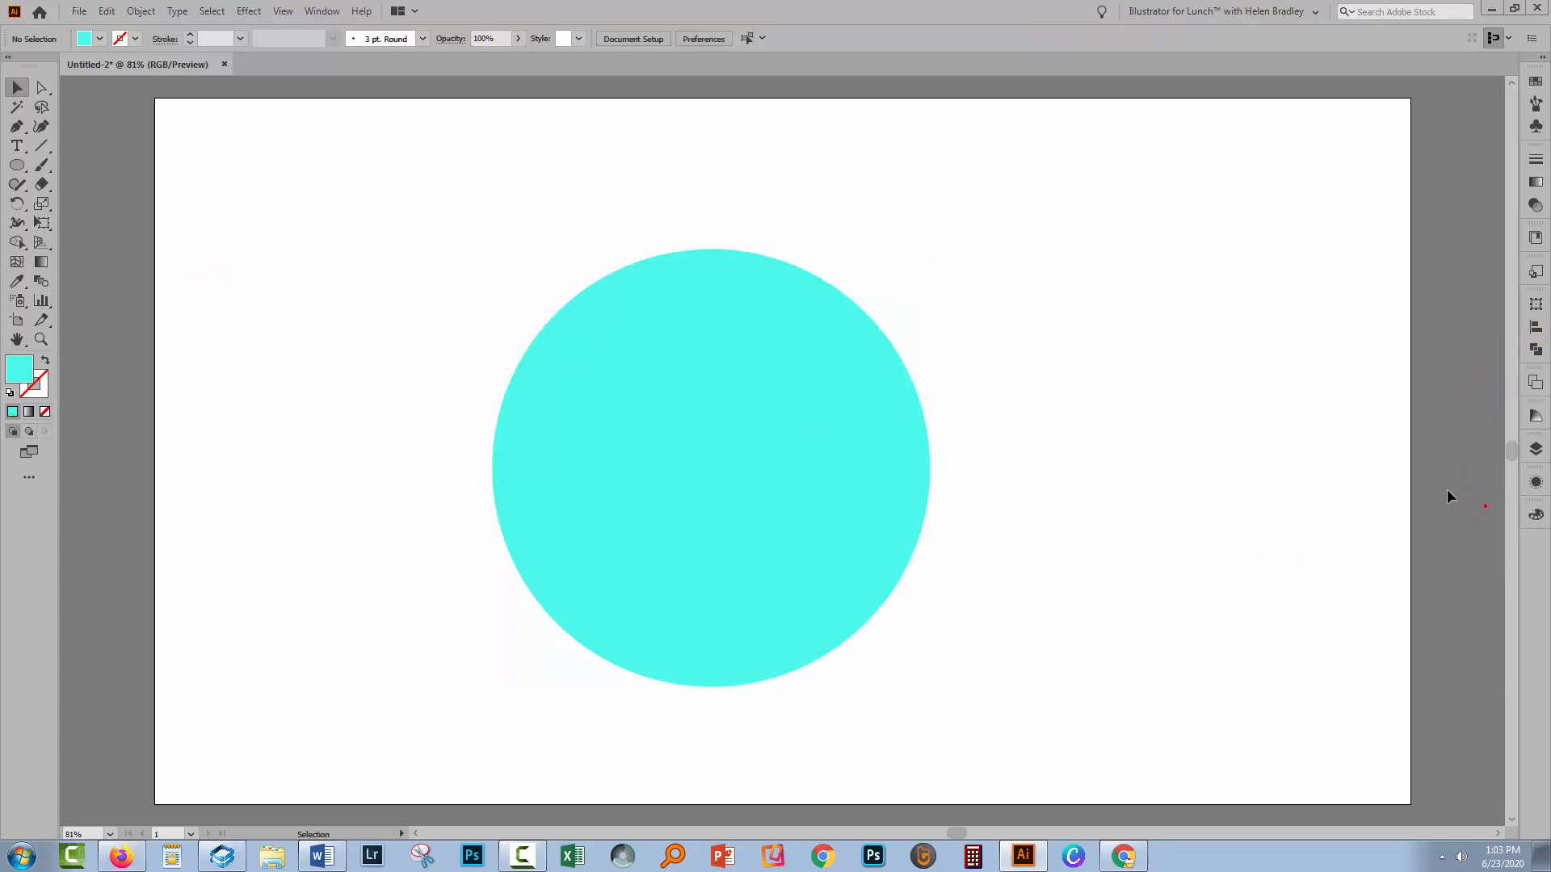
# Create a 1920 × 1080 px rectangle with the Rectangle tool
pyautogui.click(16, 168)
pyautogui.click(18, 167)
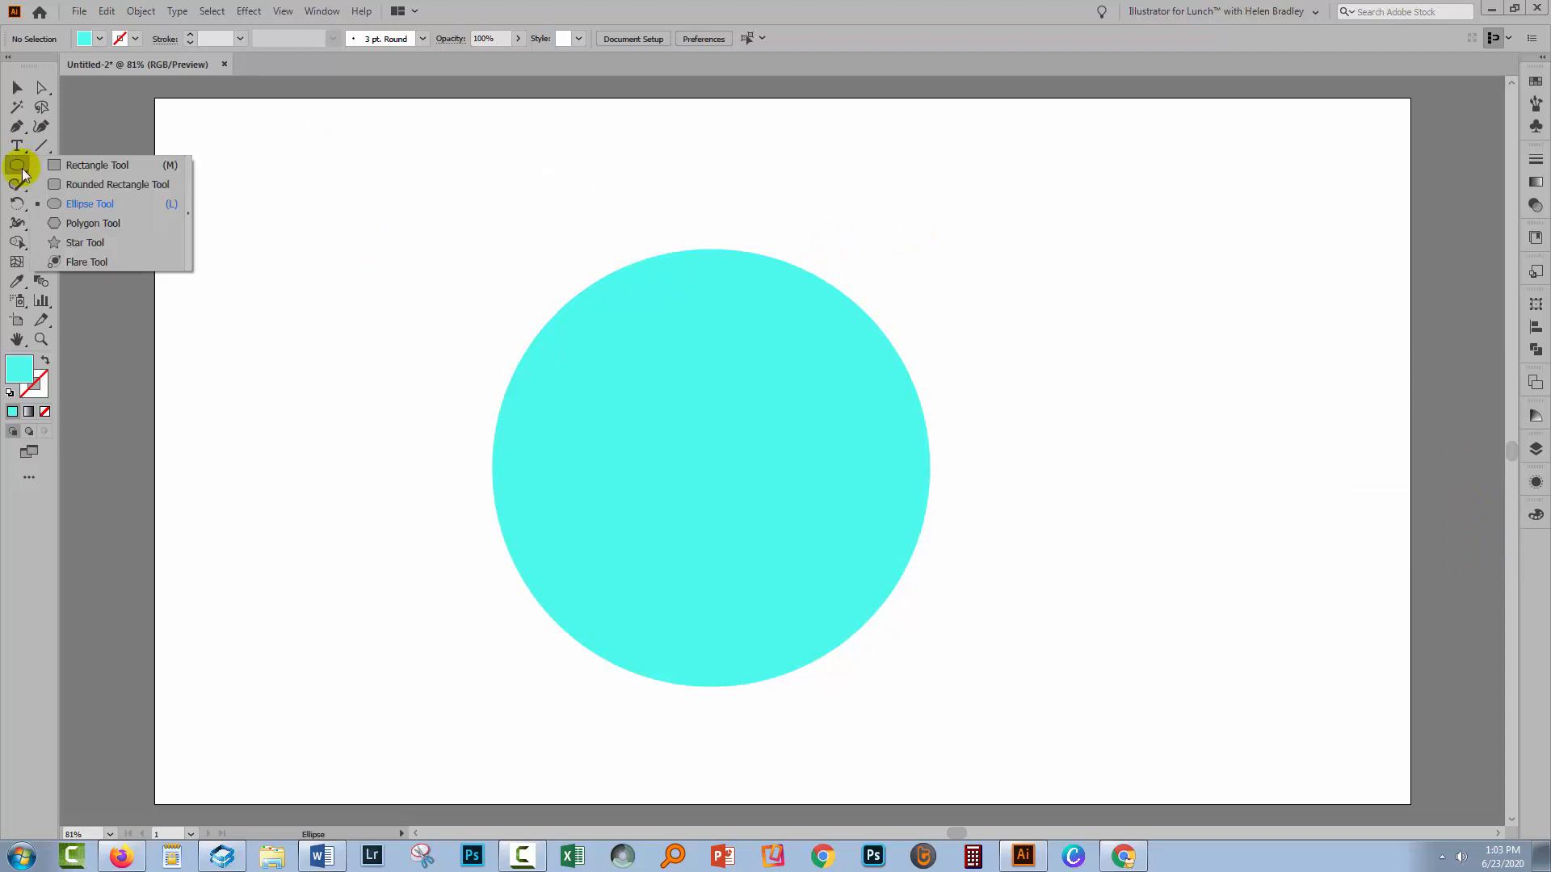
pyautogui.click(98, 166)
pyautogui.click(325, 206)
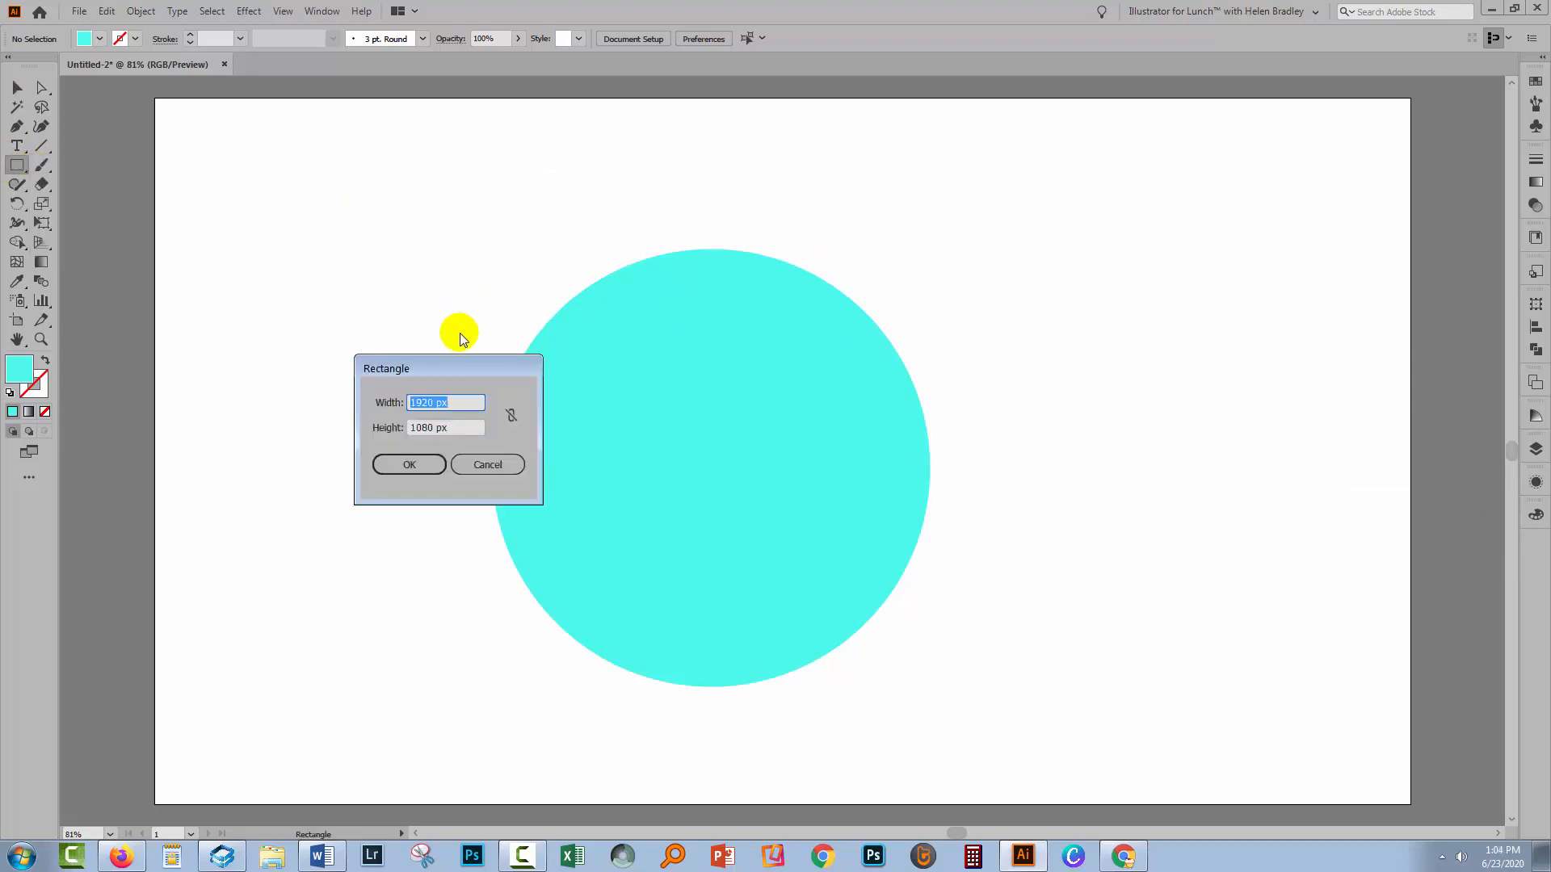
pyautogui.click(414, 465)
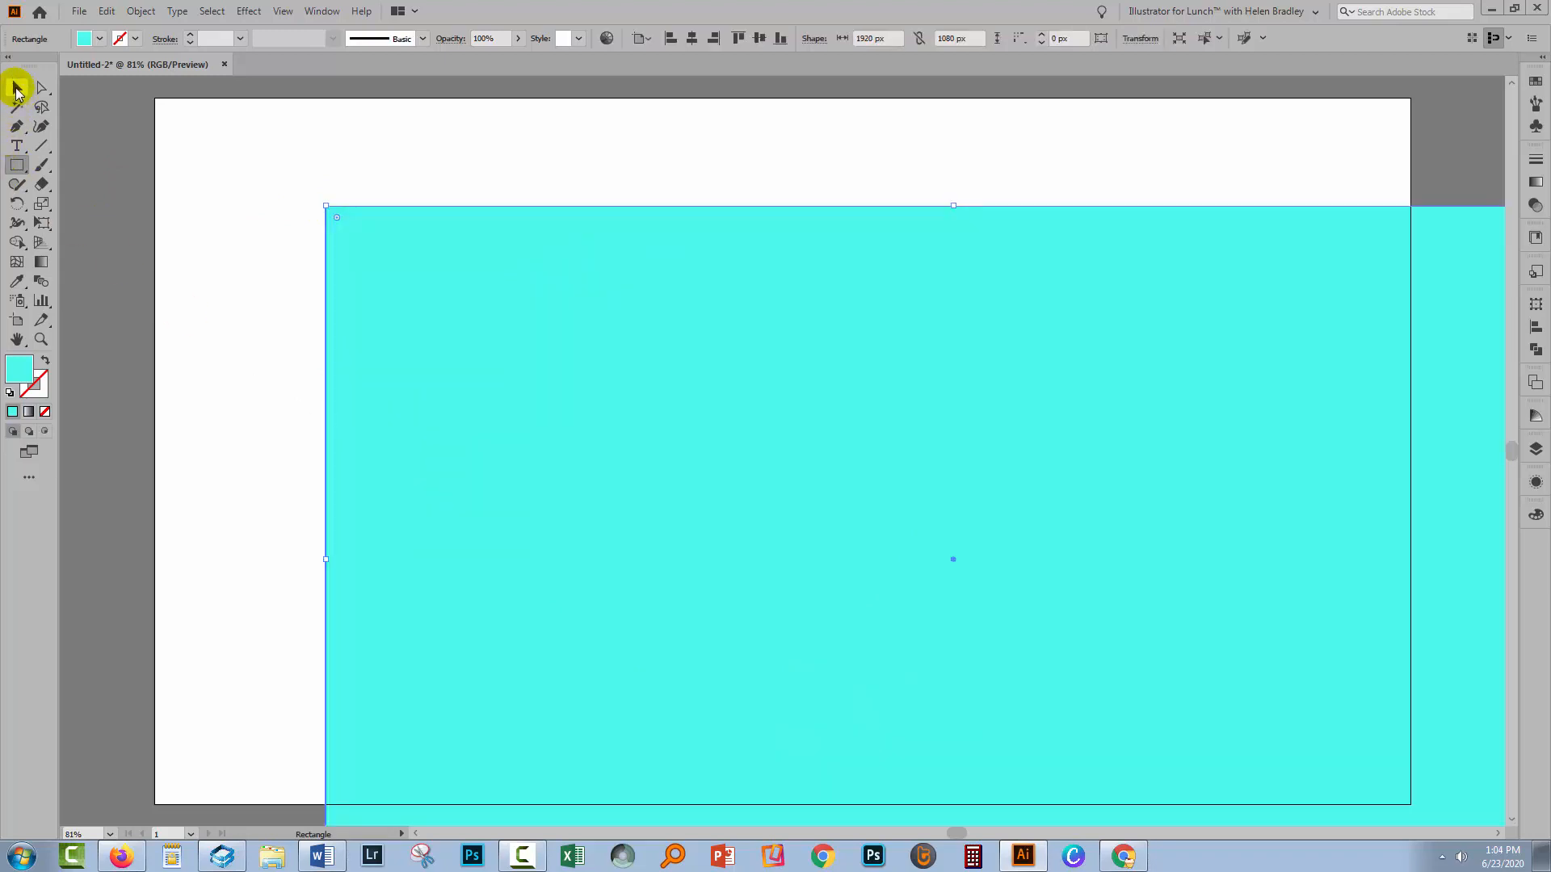
# Center the rectangle on the artboard horizontally and vertically
pyautogui.click(16, 87)
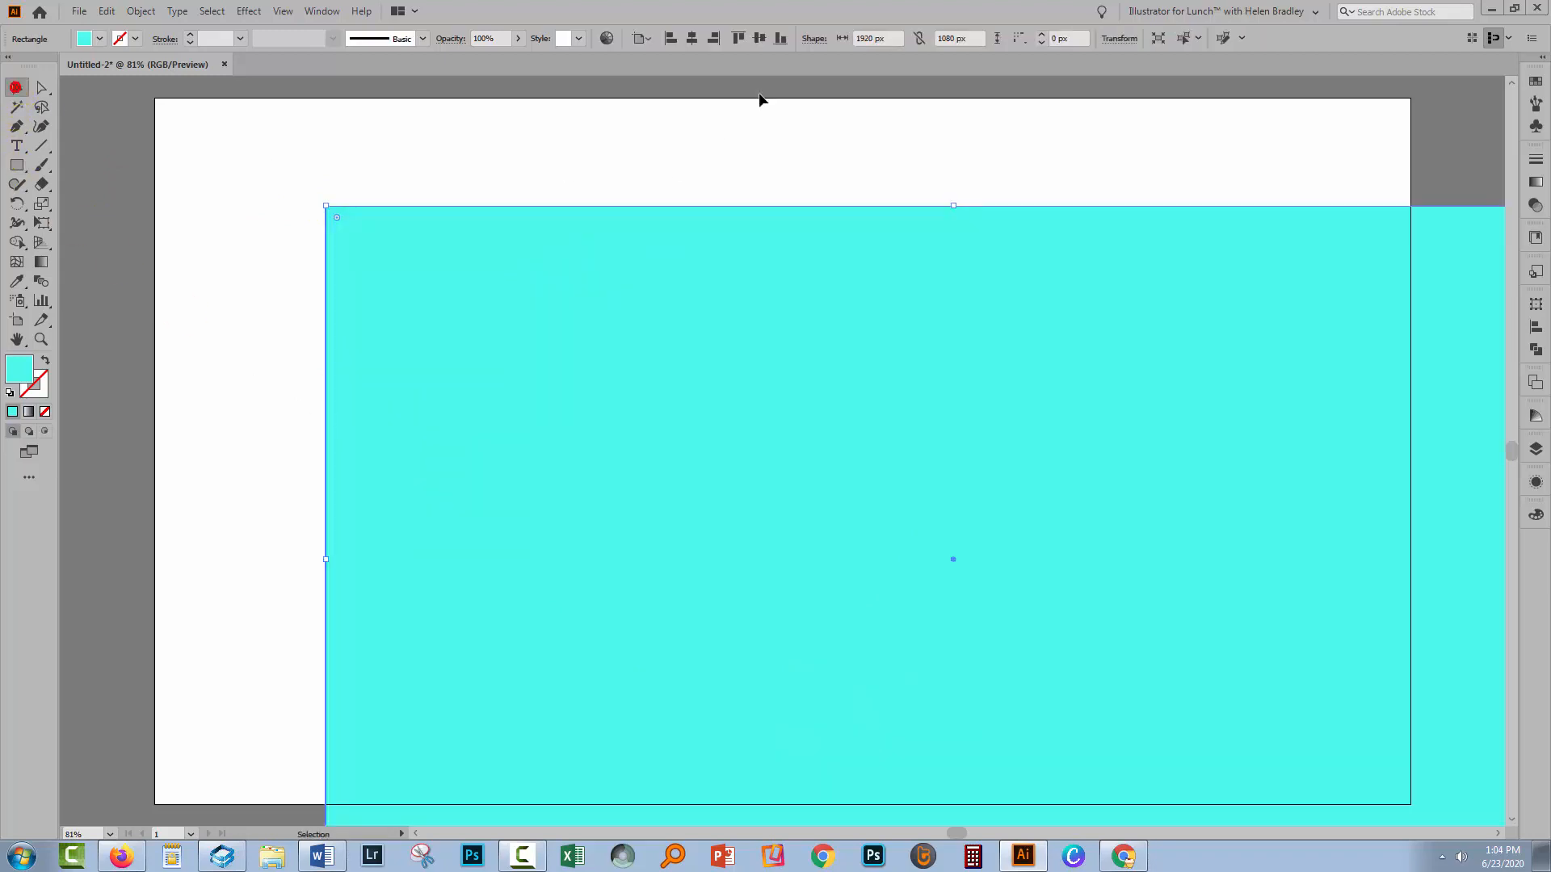
pyautogui.click(692, 40)
pyautogui.click(753, 39)
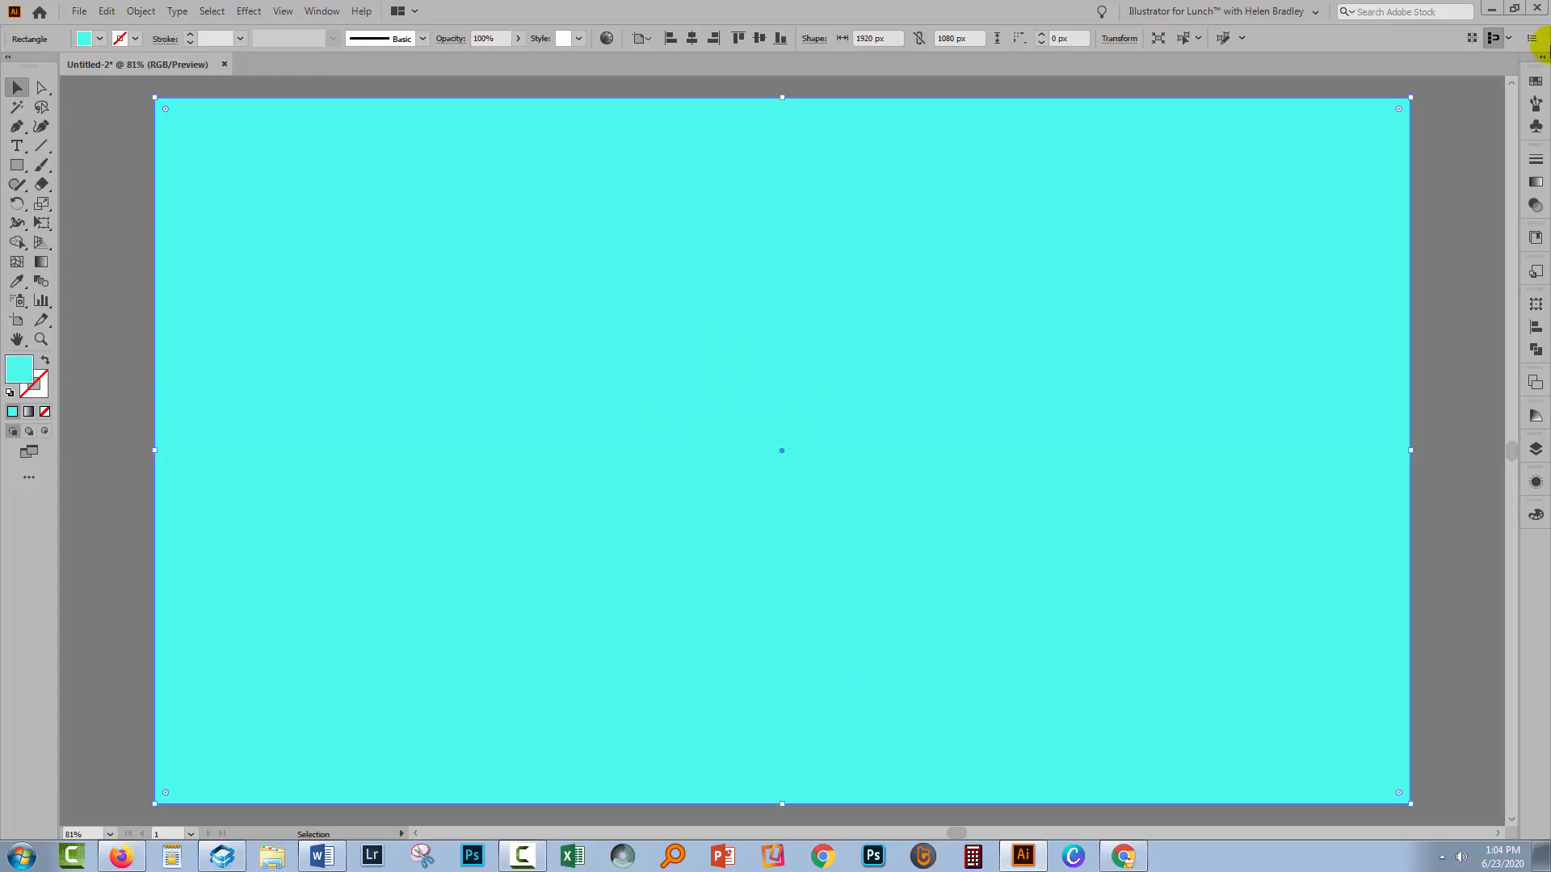
# Fill the rectangle with the blue swirl pattern swatch
pyautogui.click(1535, 81)
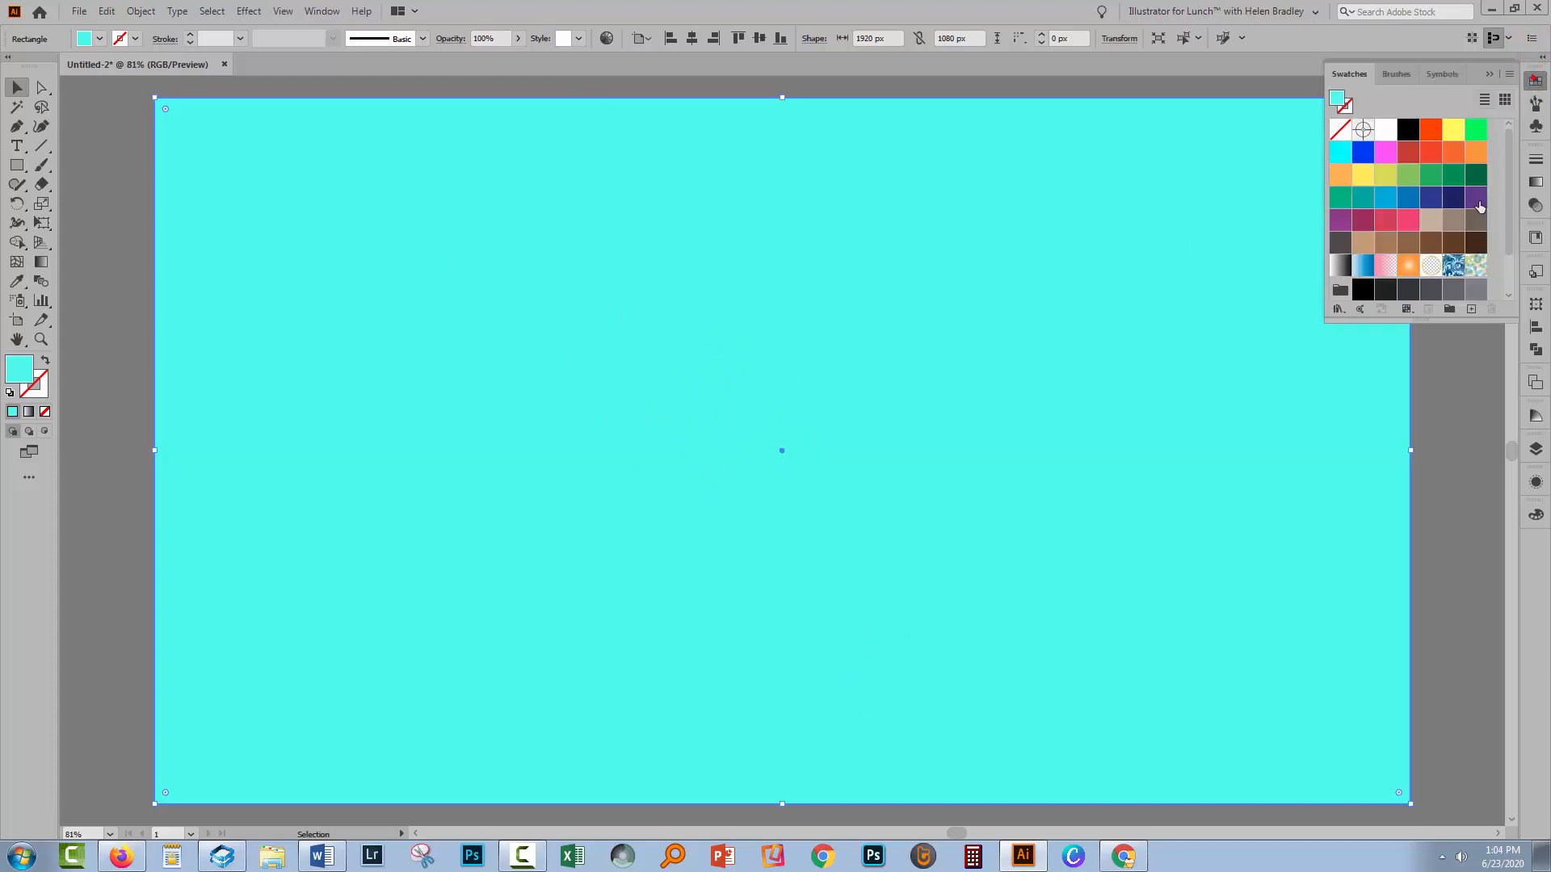
pyautogui.click(1454, 266)
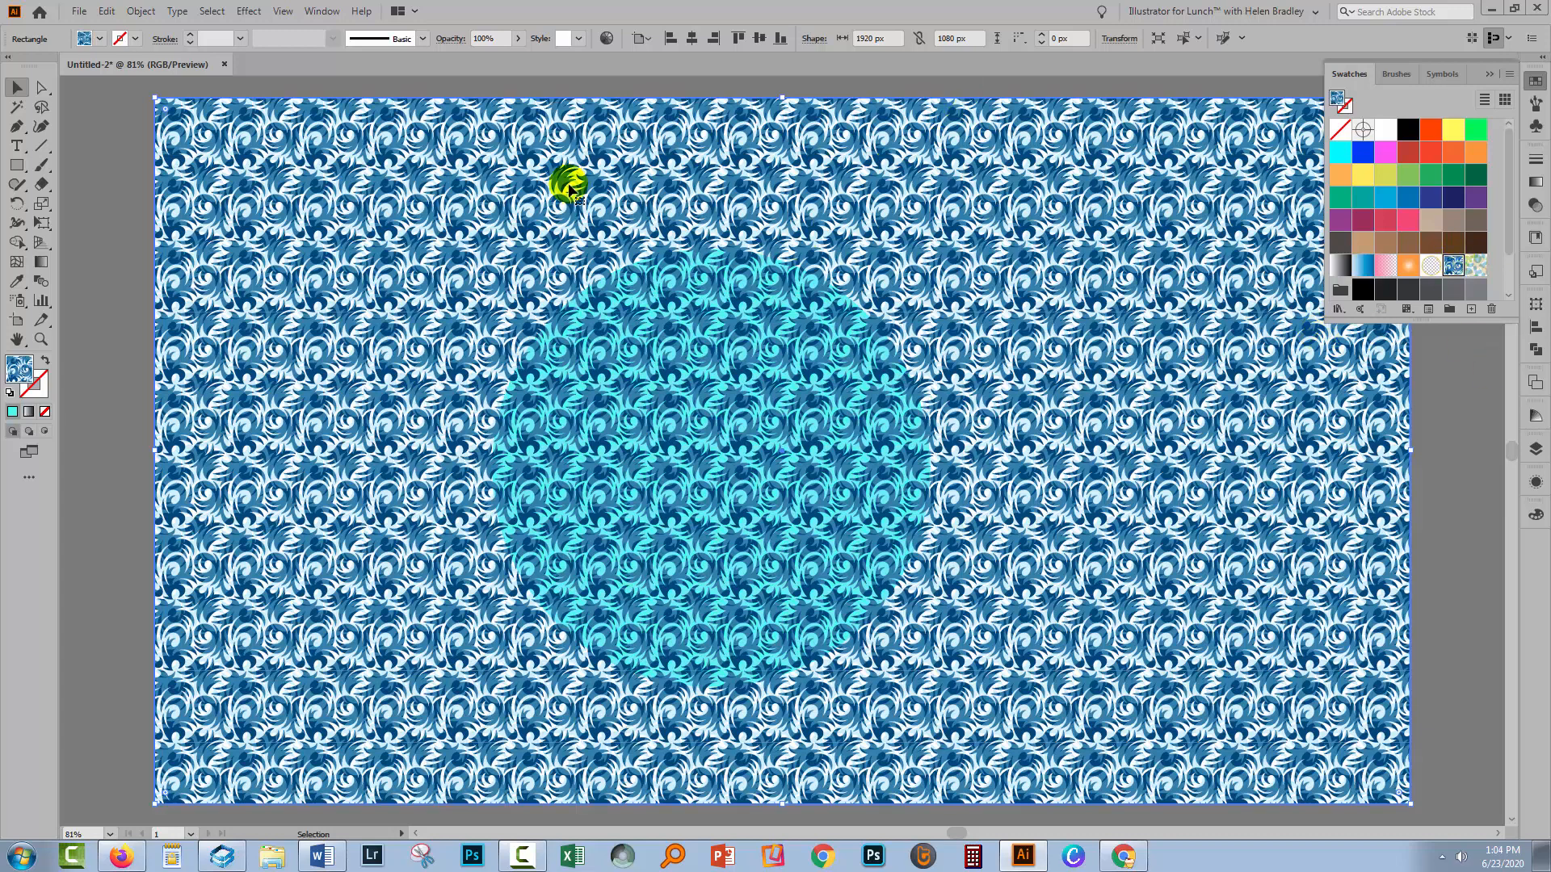
pyautogui.click(133, 161)
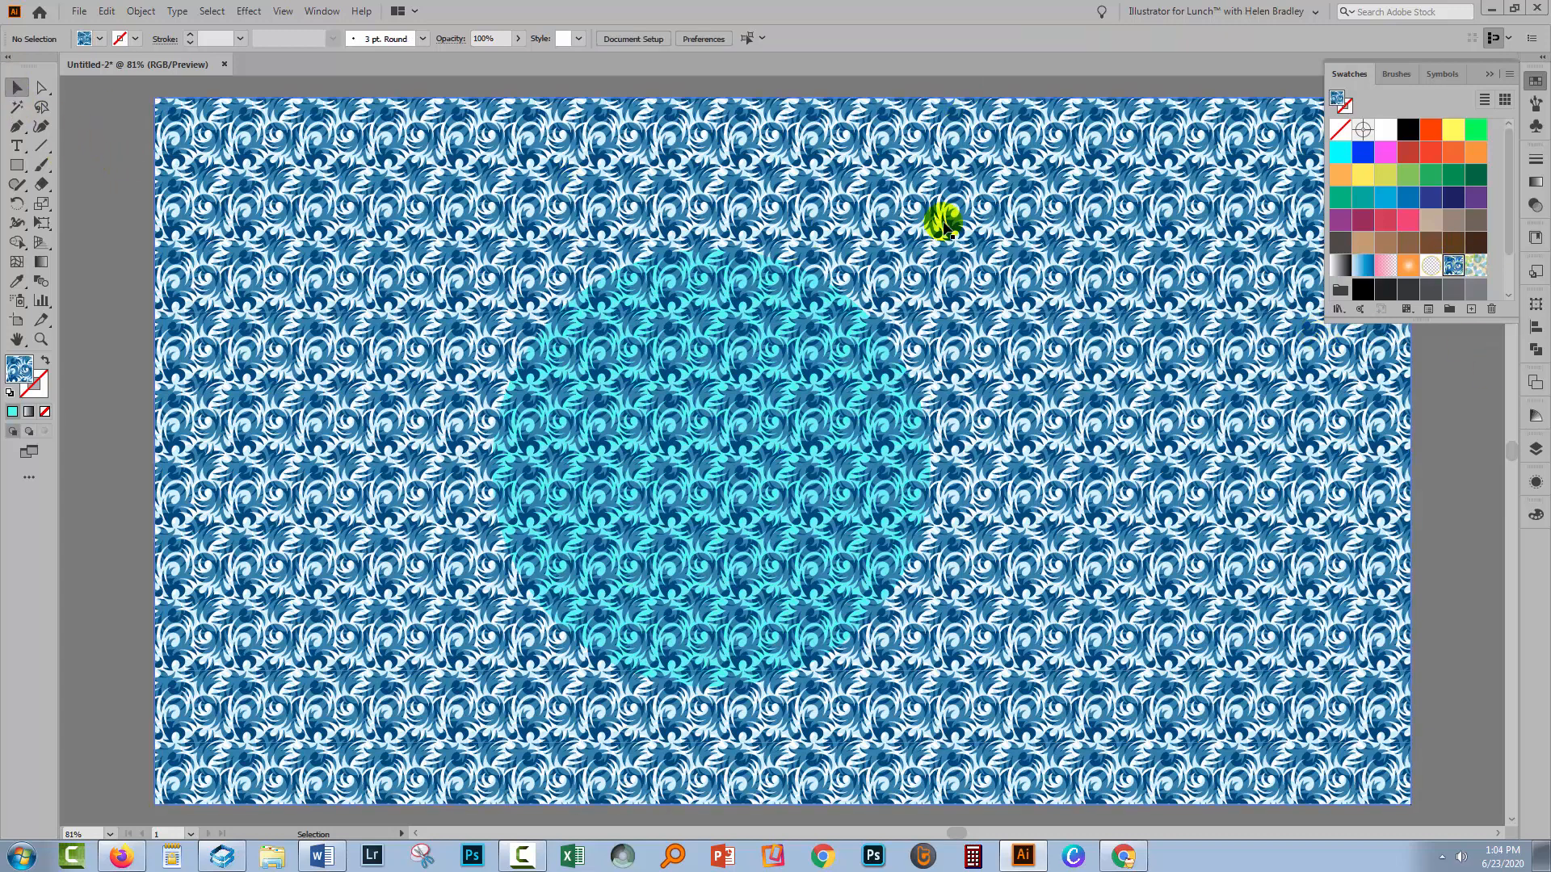
# Duplicate the pattern rectangle in the Layers panel, then lock and hide the top copy
pyautogui.click(1489, 75)
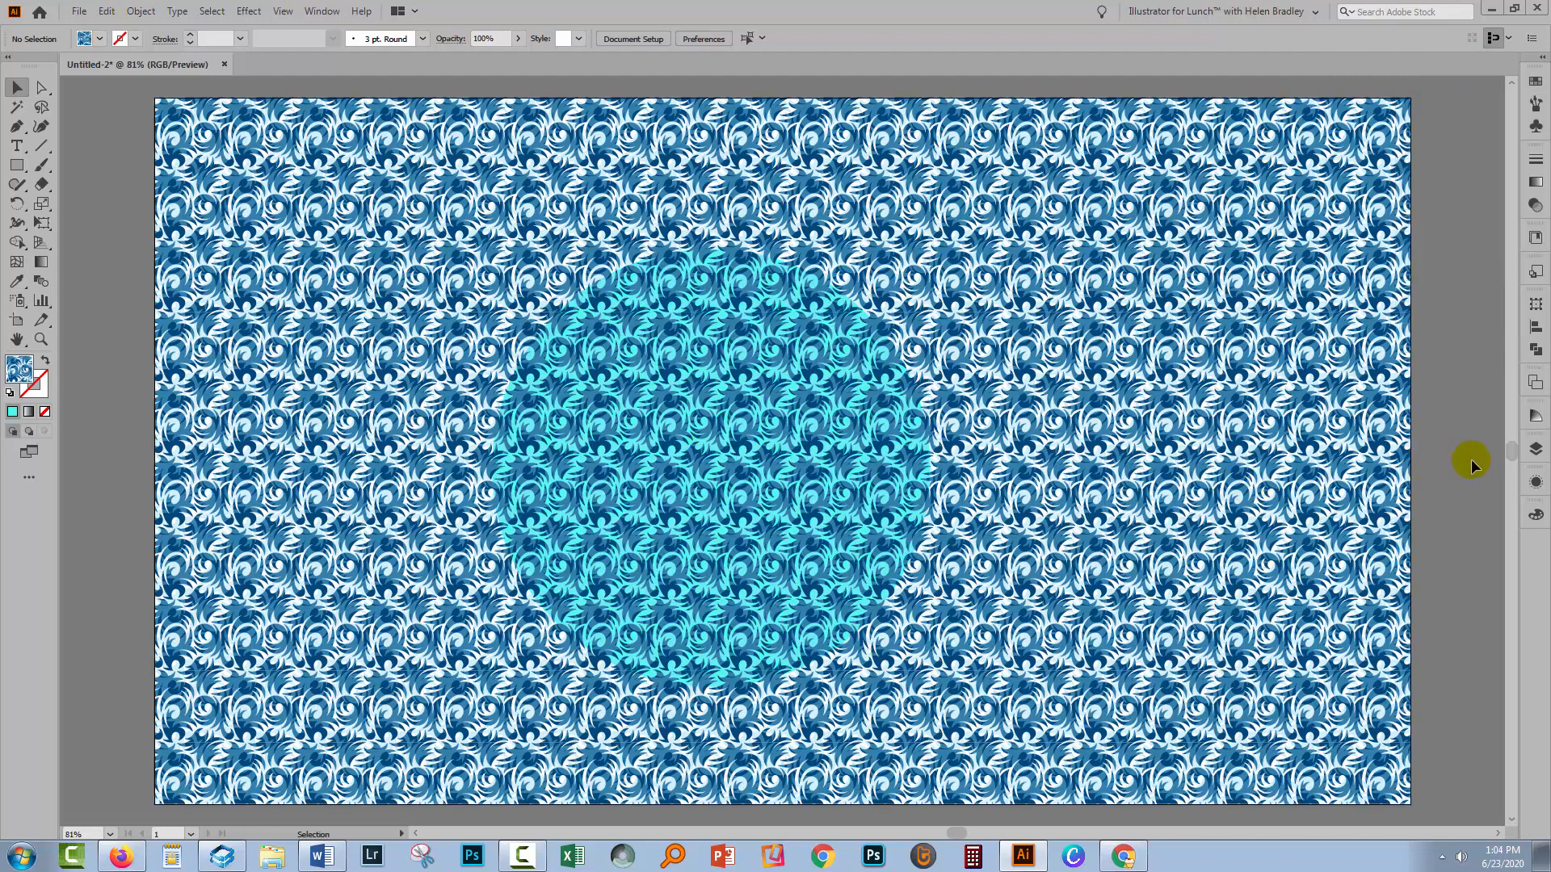
pyautogui.click(1535, 449)
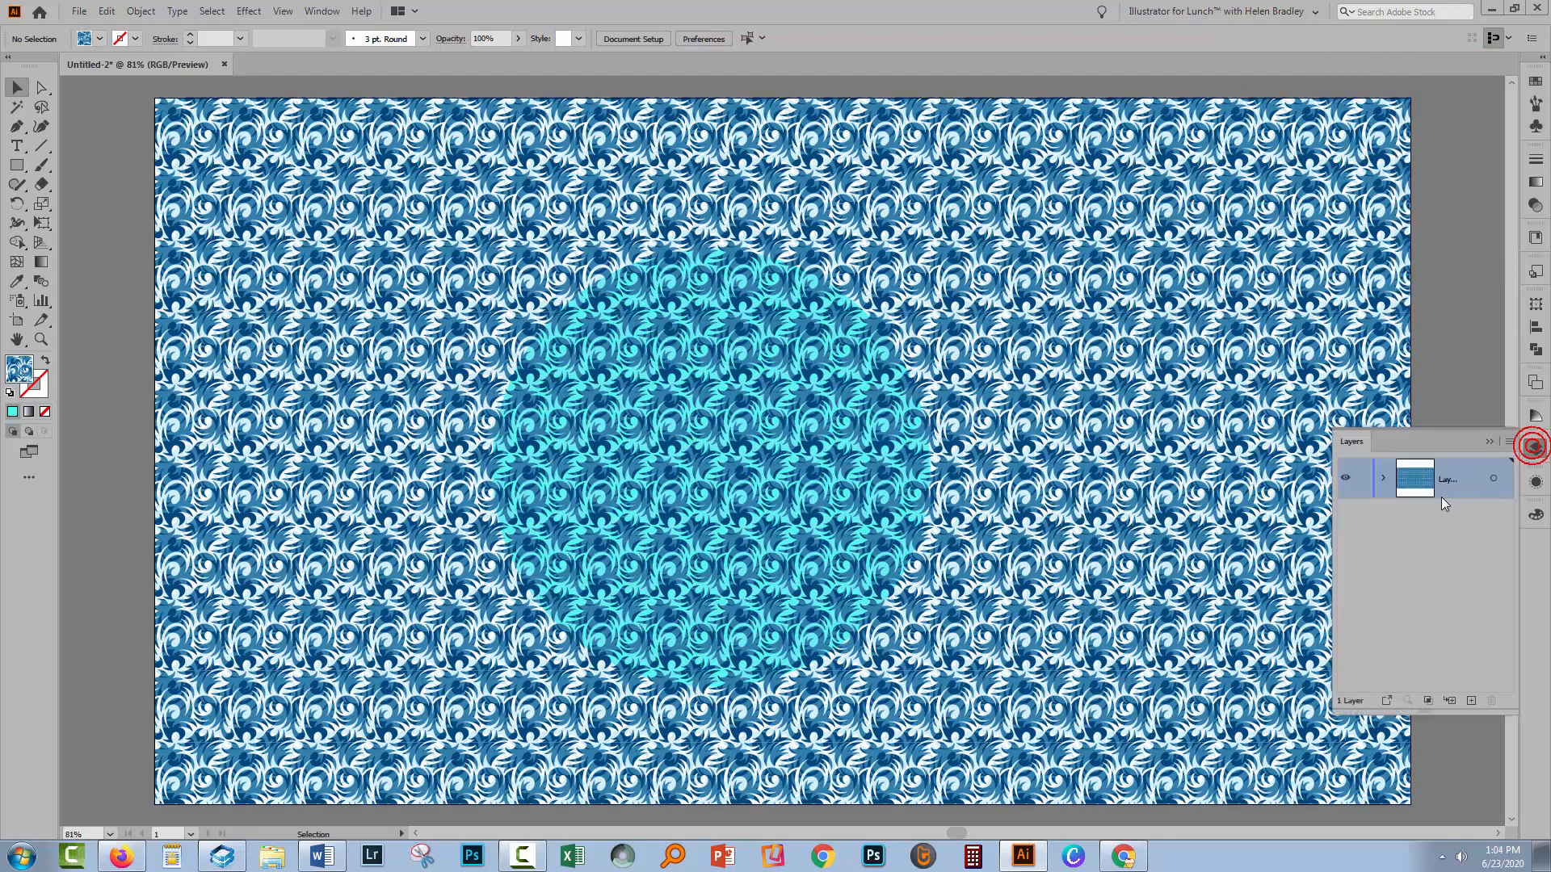
pyautogui.click(1382, 478)
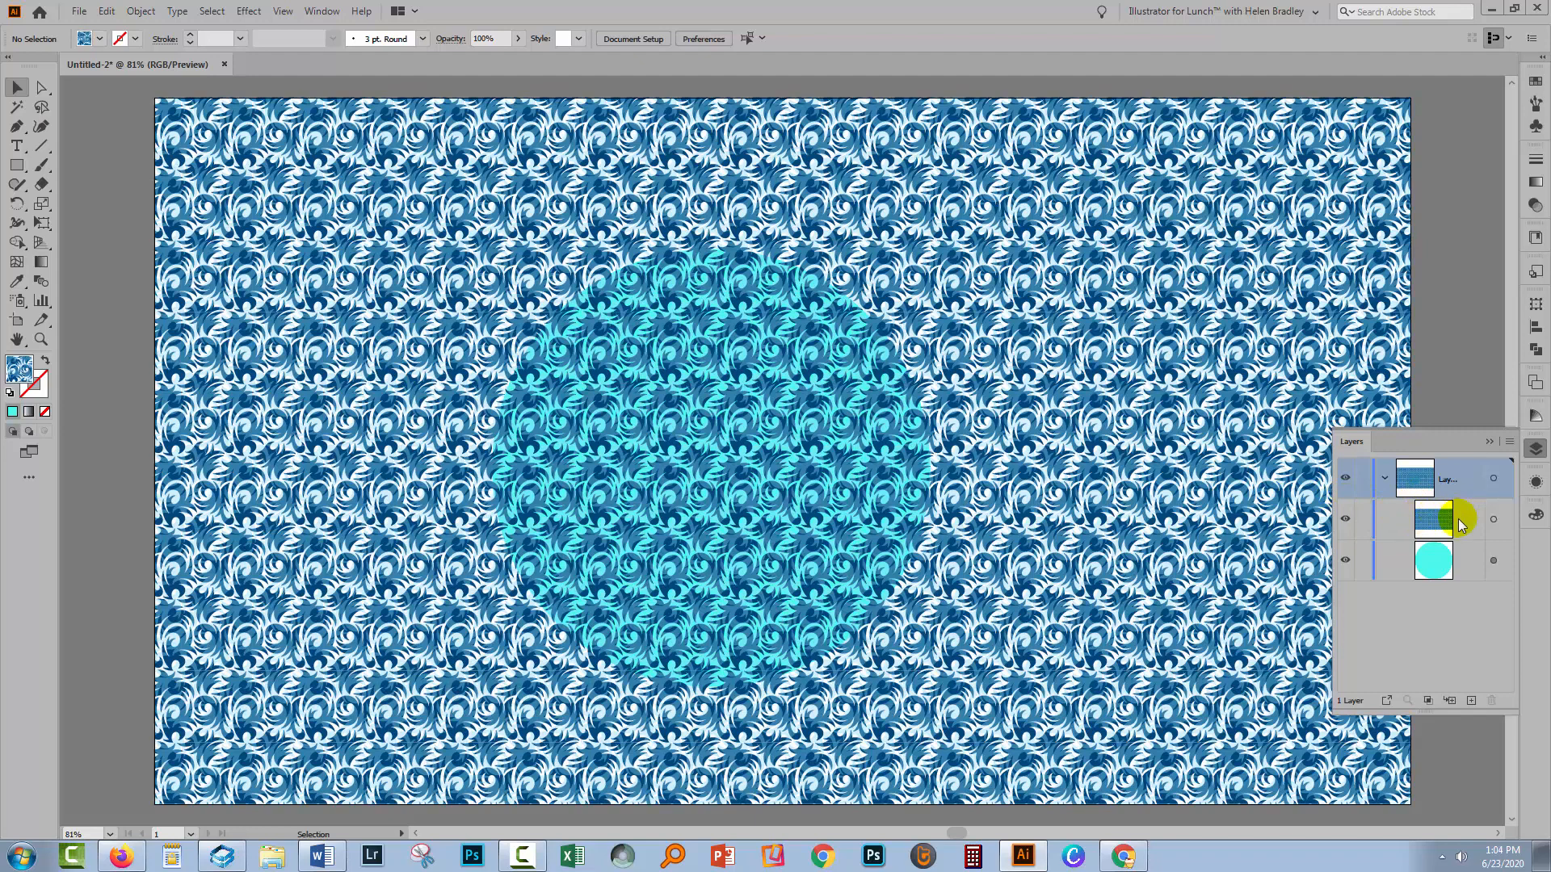
pyautogui.moveTo(1461, 523); pyautogui.dragTo(1471, 699)
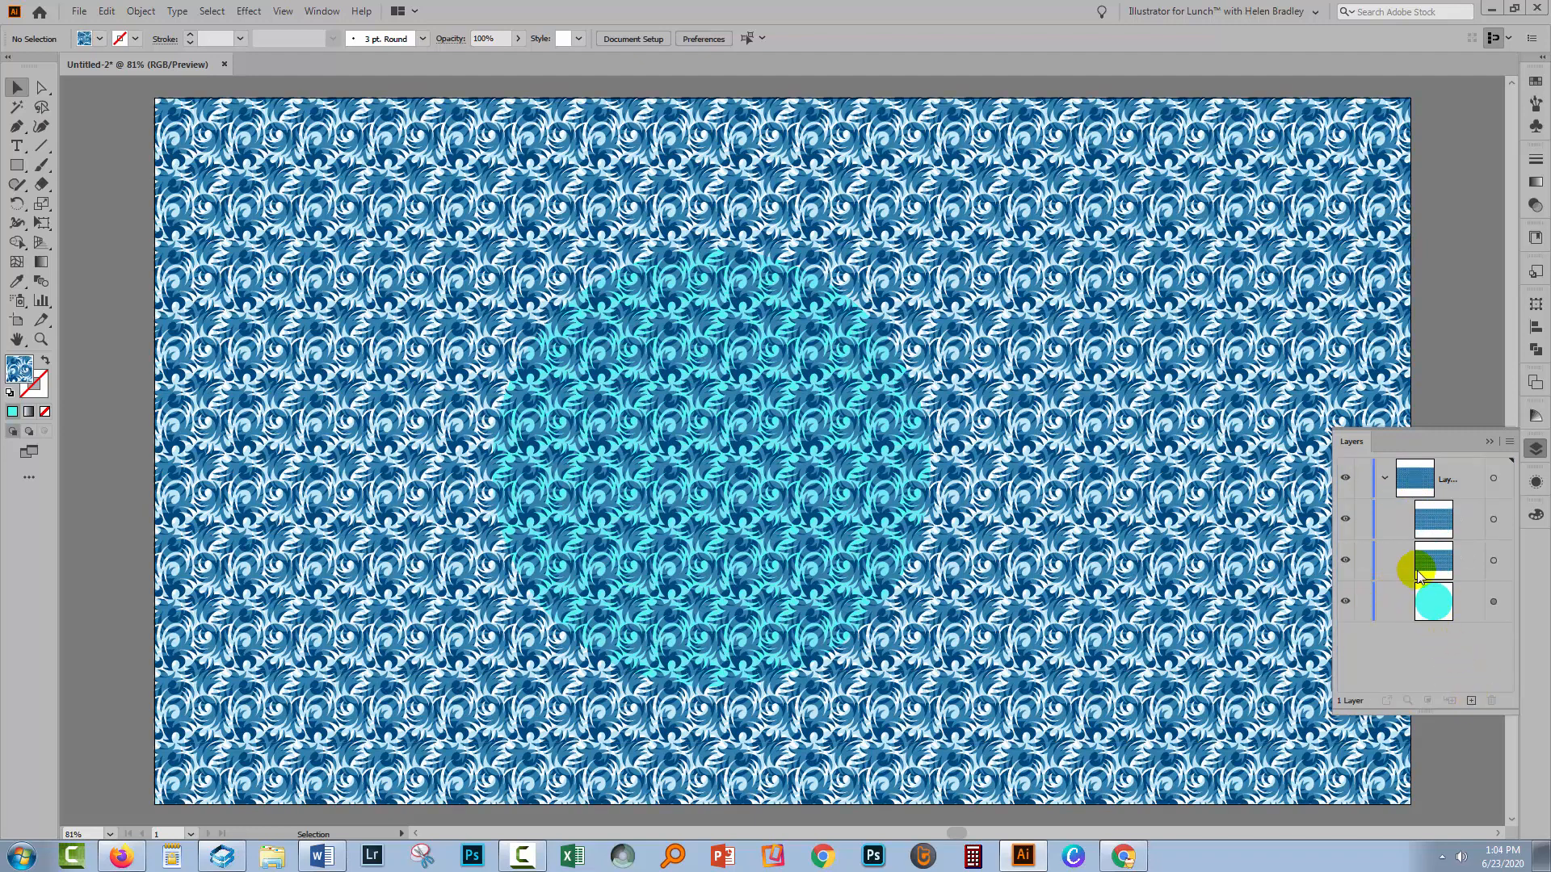
pyautogui.click(1365, 520)
pyautogui.click(1345, 520)
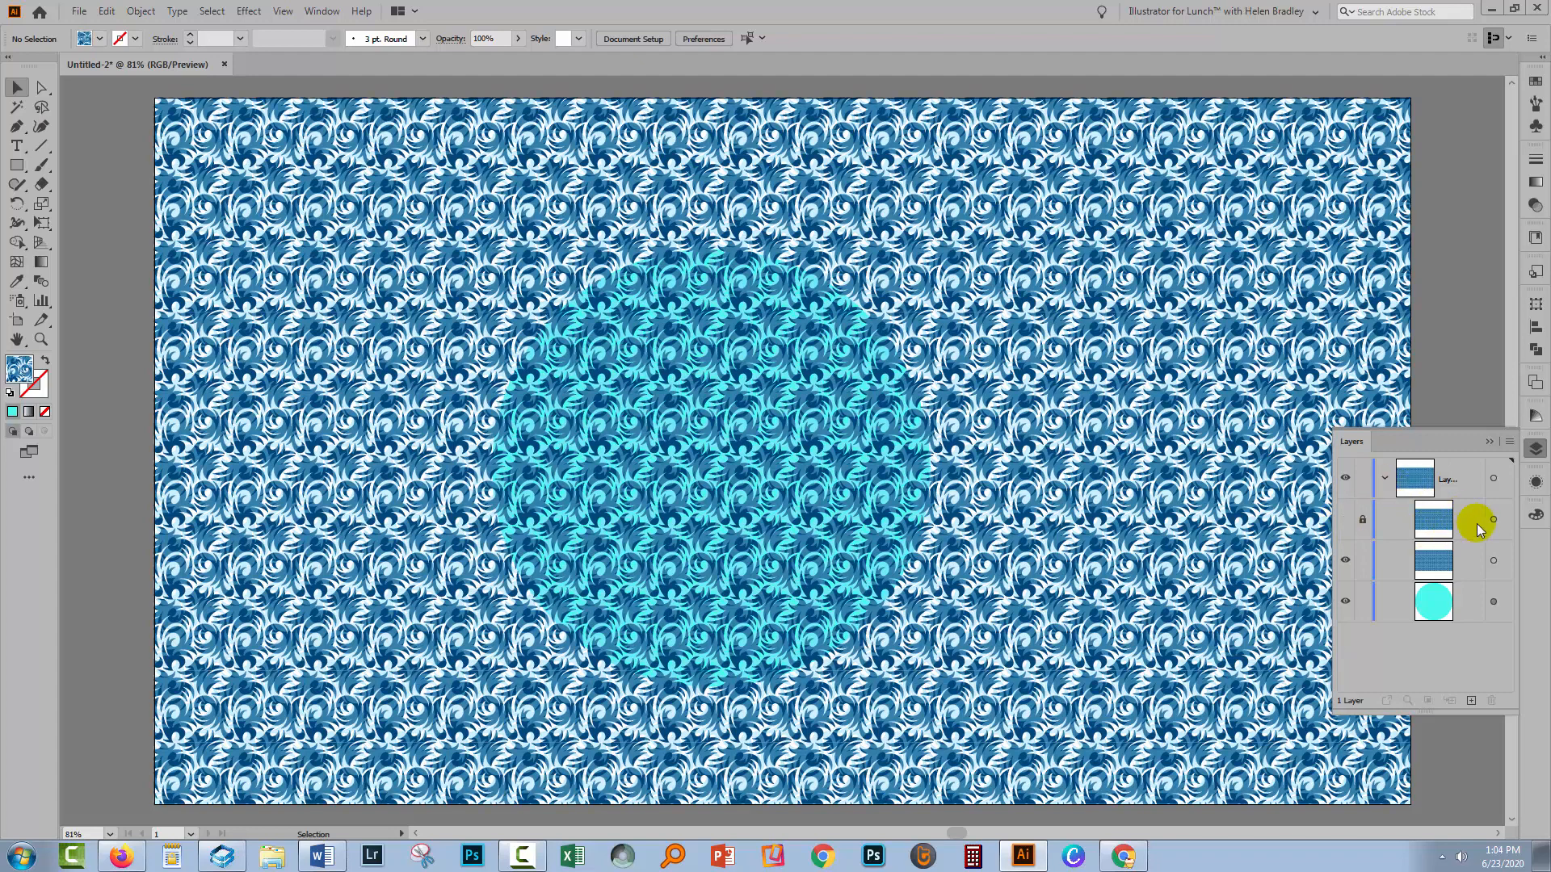
# Select the lower pattern rectangle and inspect its opacity options in the Appearance panel
pyautogui.click(1493, 563)
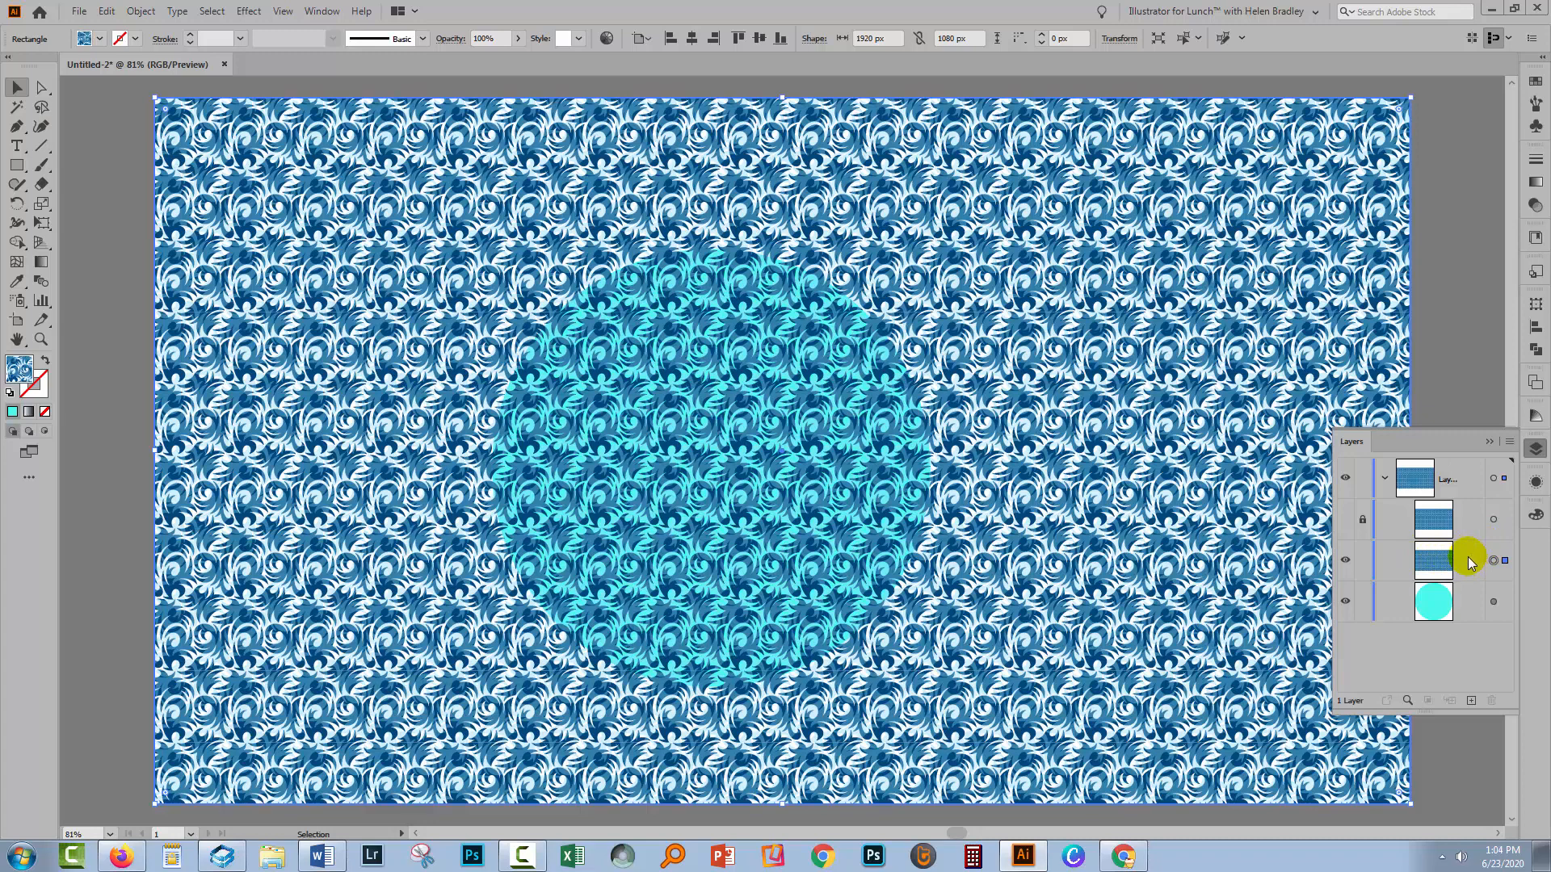
pyautogui.click(1535, 482)
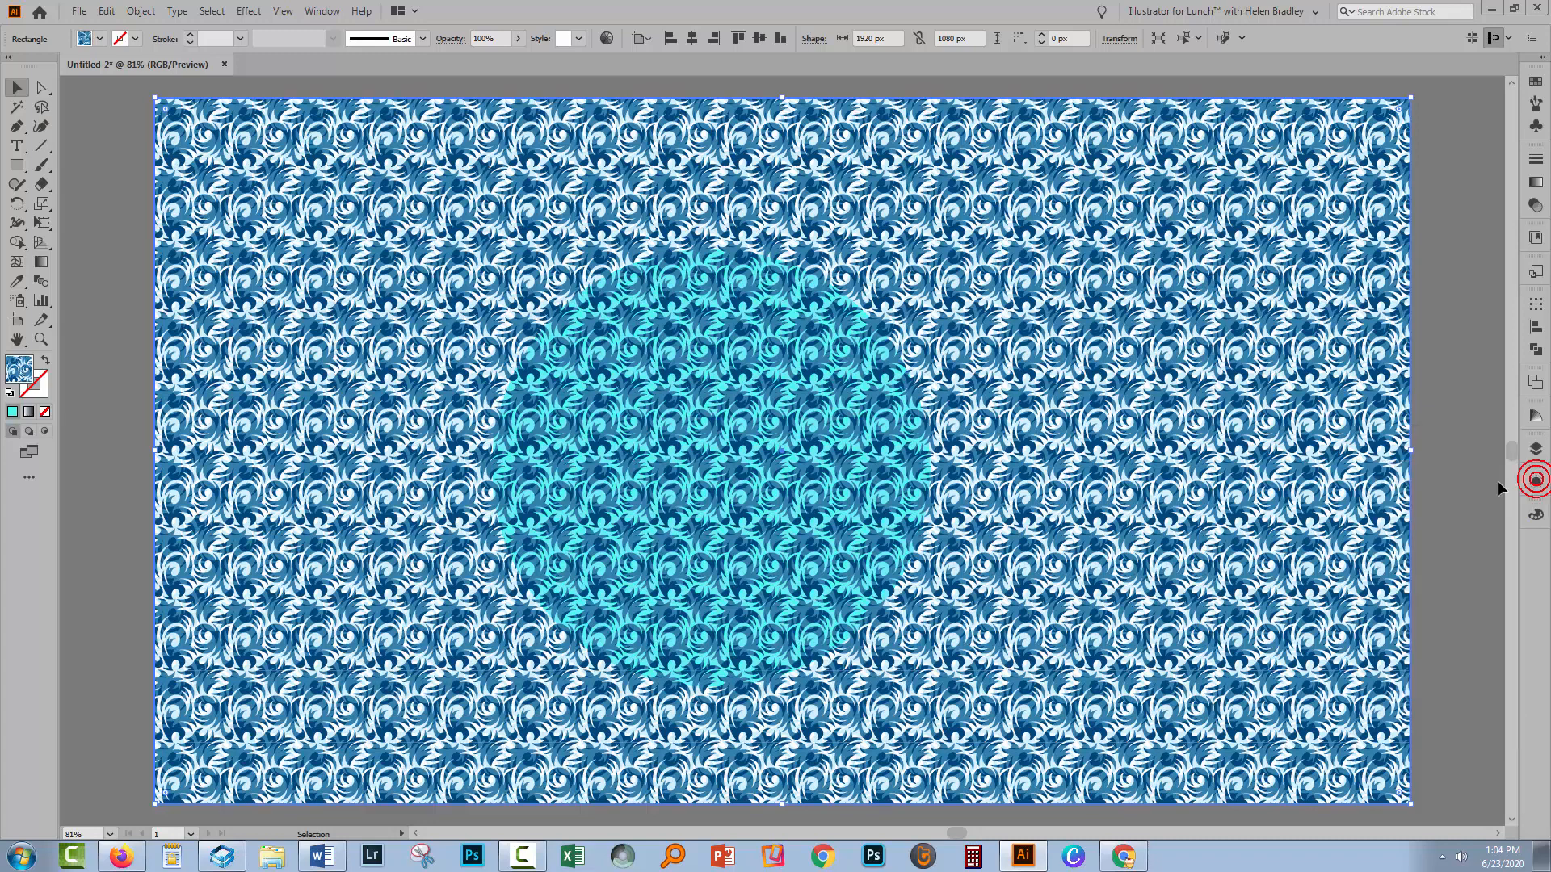
pyautogui.click(1536, 482)
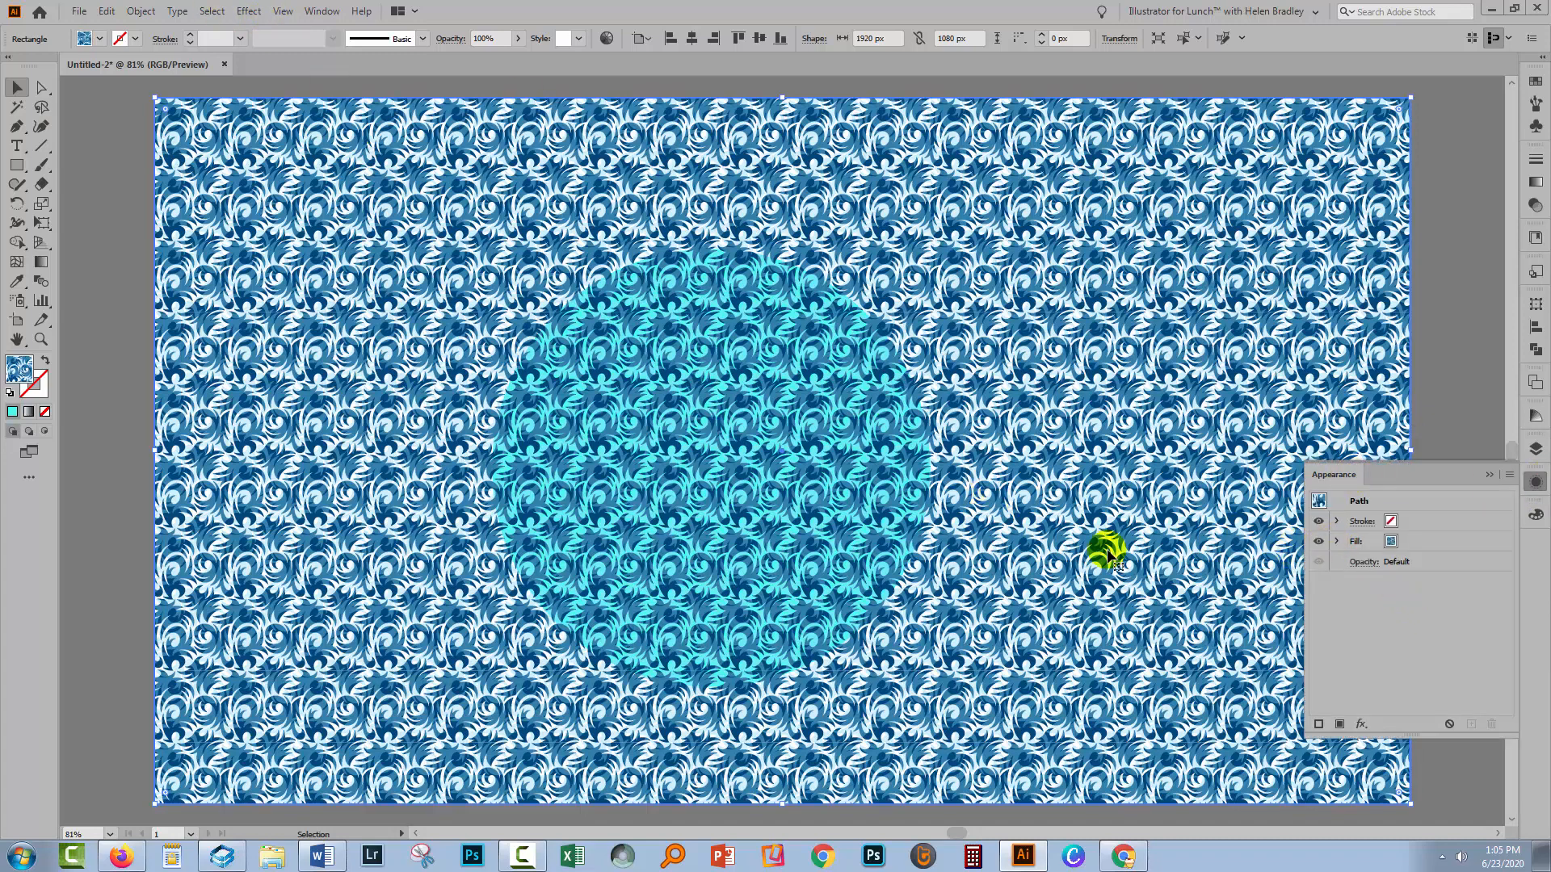
pyautogui.click(1363, 561)
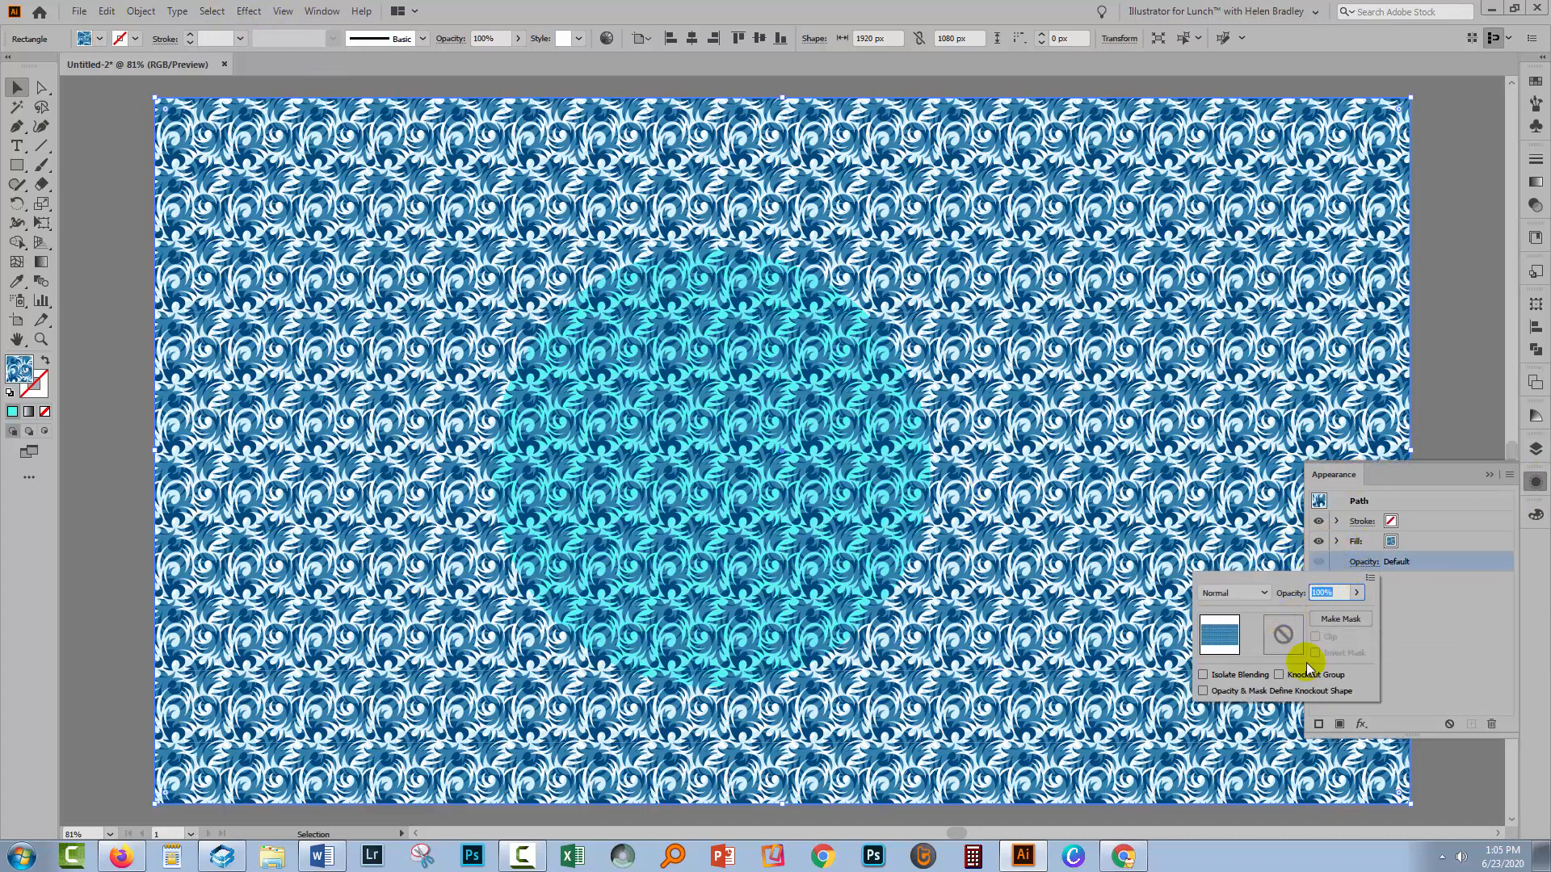
pyautogui.click(1402, 560)
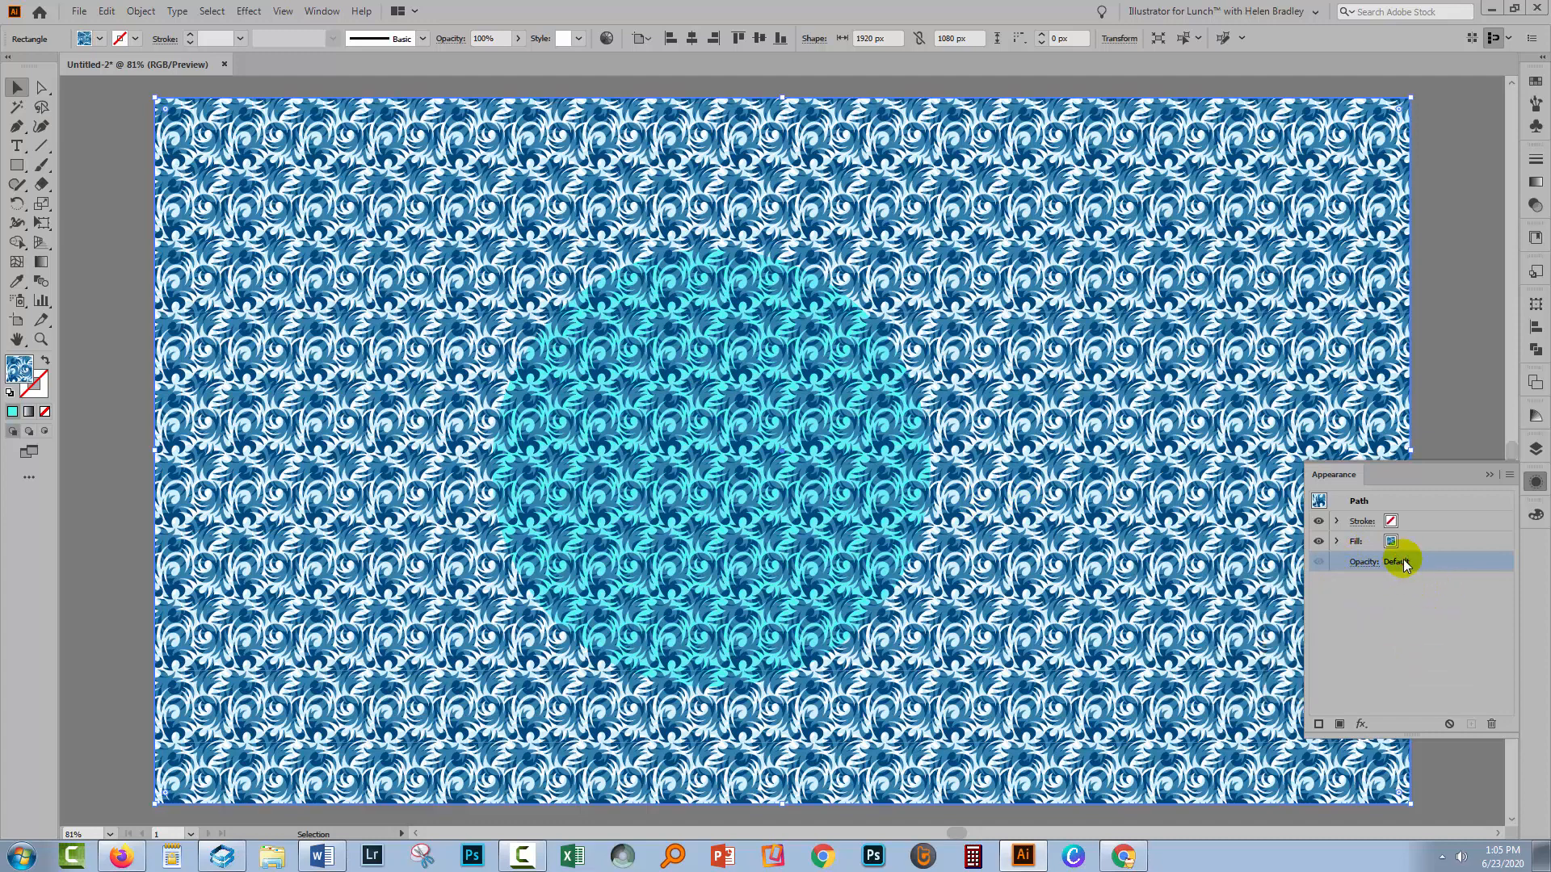
pyautogui.click(1488, 475)
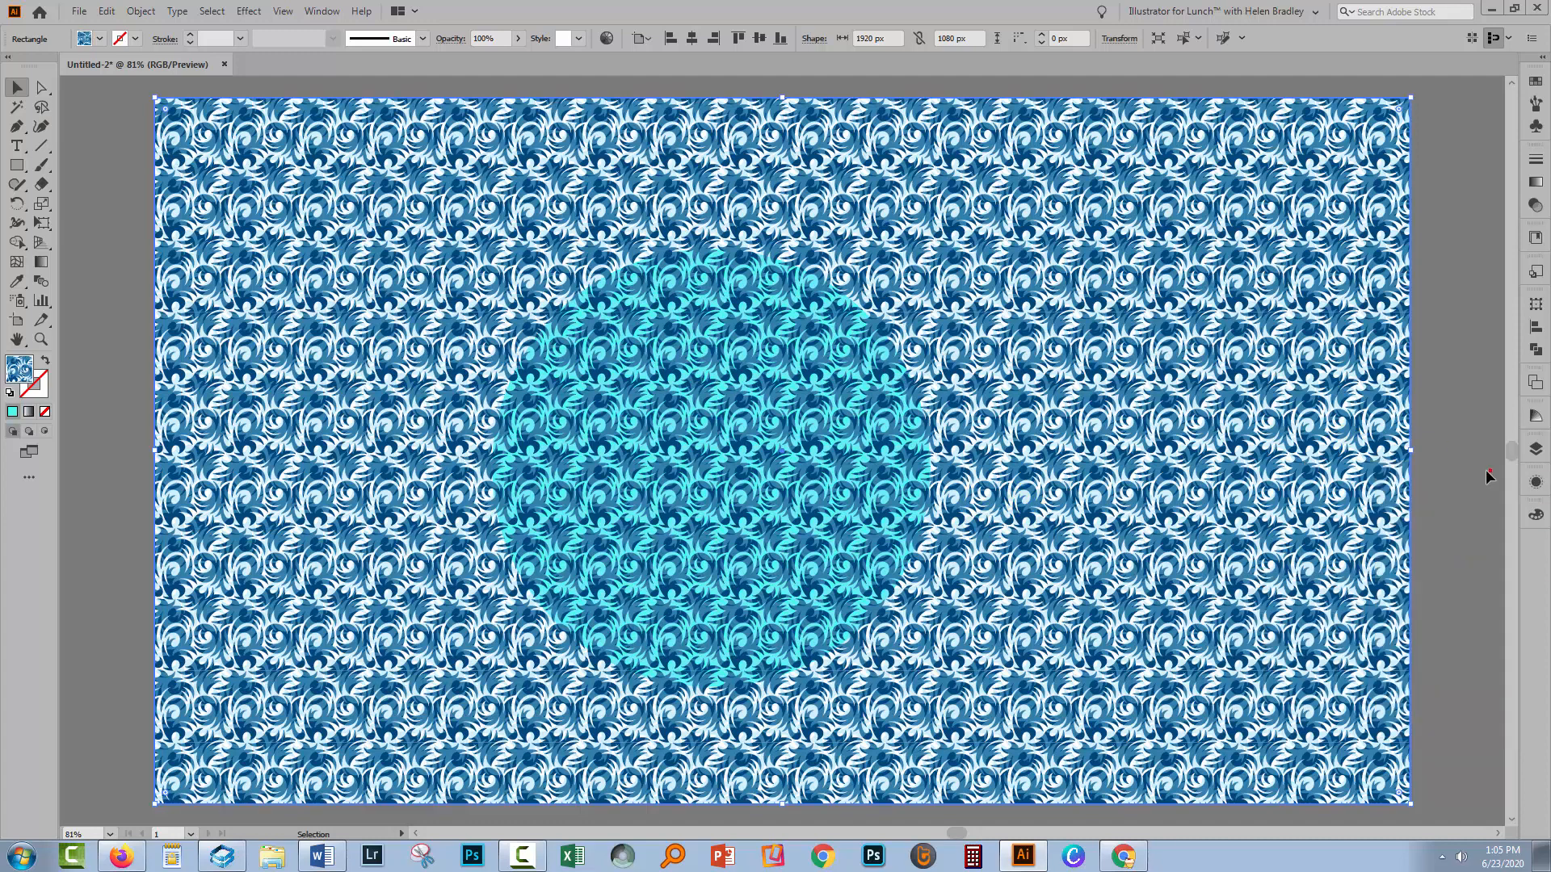
# Open the Transparency panel and close the Gradient panel group
pyautogui.click(327, 11)
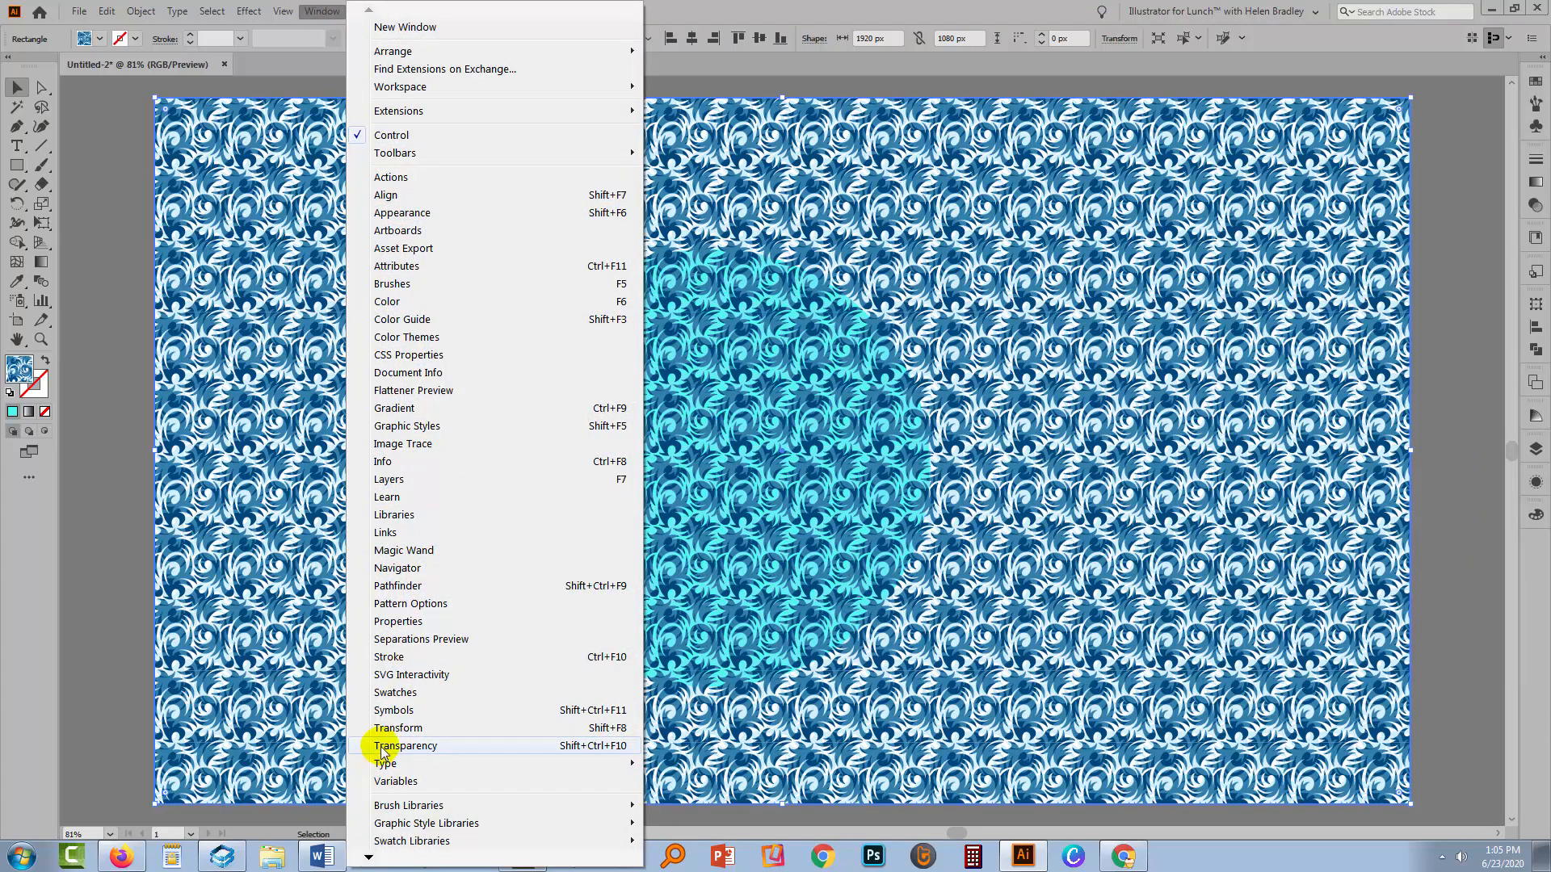
pyautogui.click(385, 747)
pyautogui.moveTo(1421, 154); pyautogui.dragTo(326, 596)
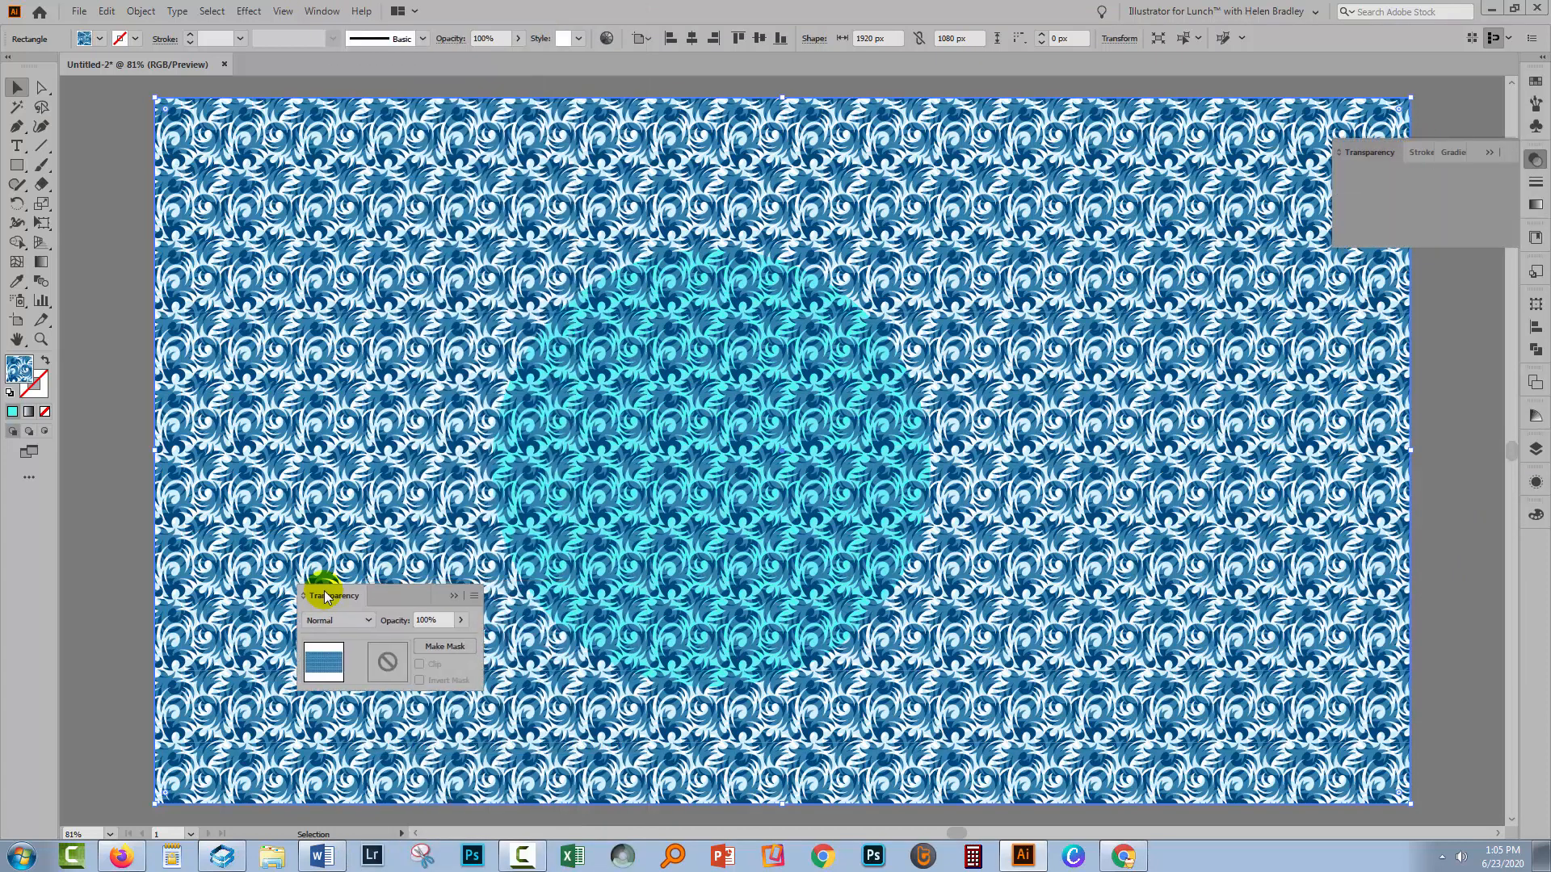
pyautogui.click(1488, 152)
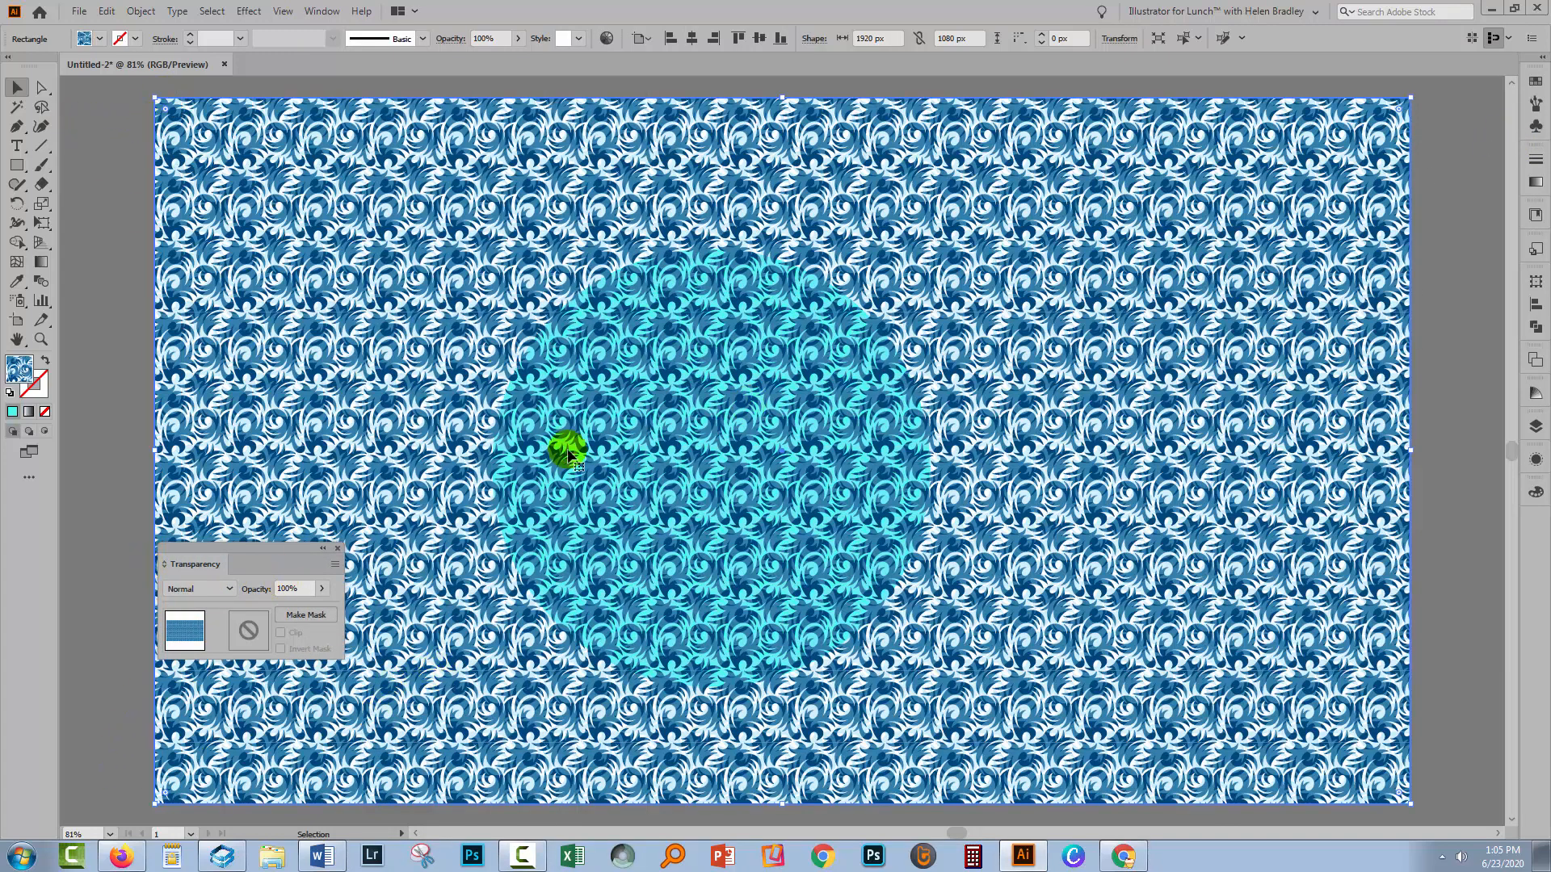
# Make an opacity mask on the selected pattern rectangle
pyautogui.click(1535, 426)
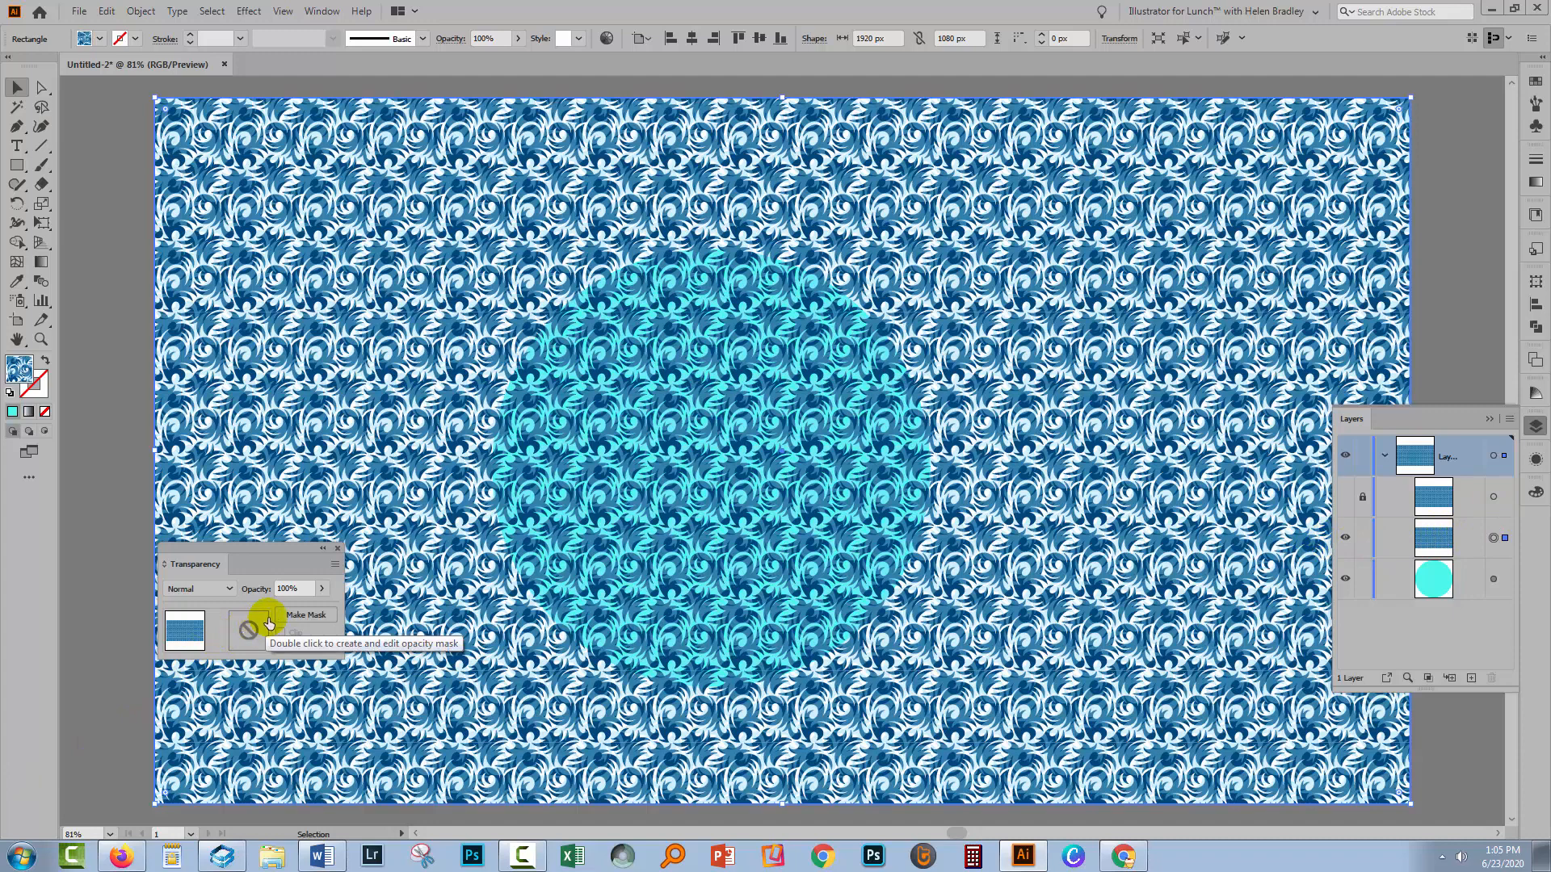
pyautogui.click(305, 616)
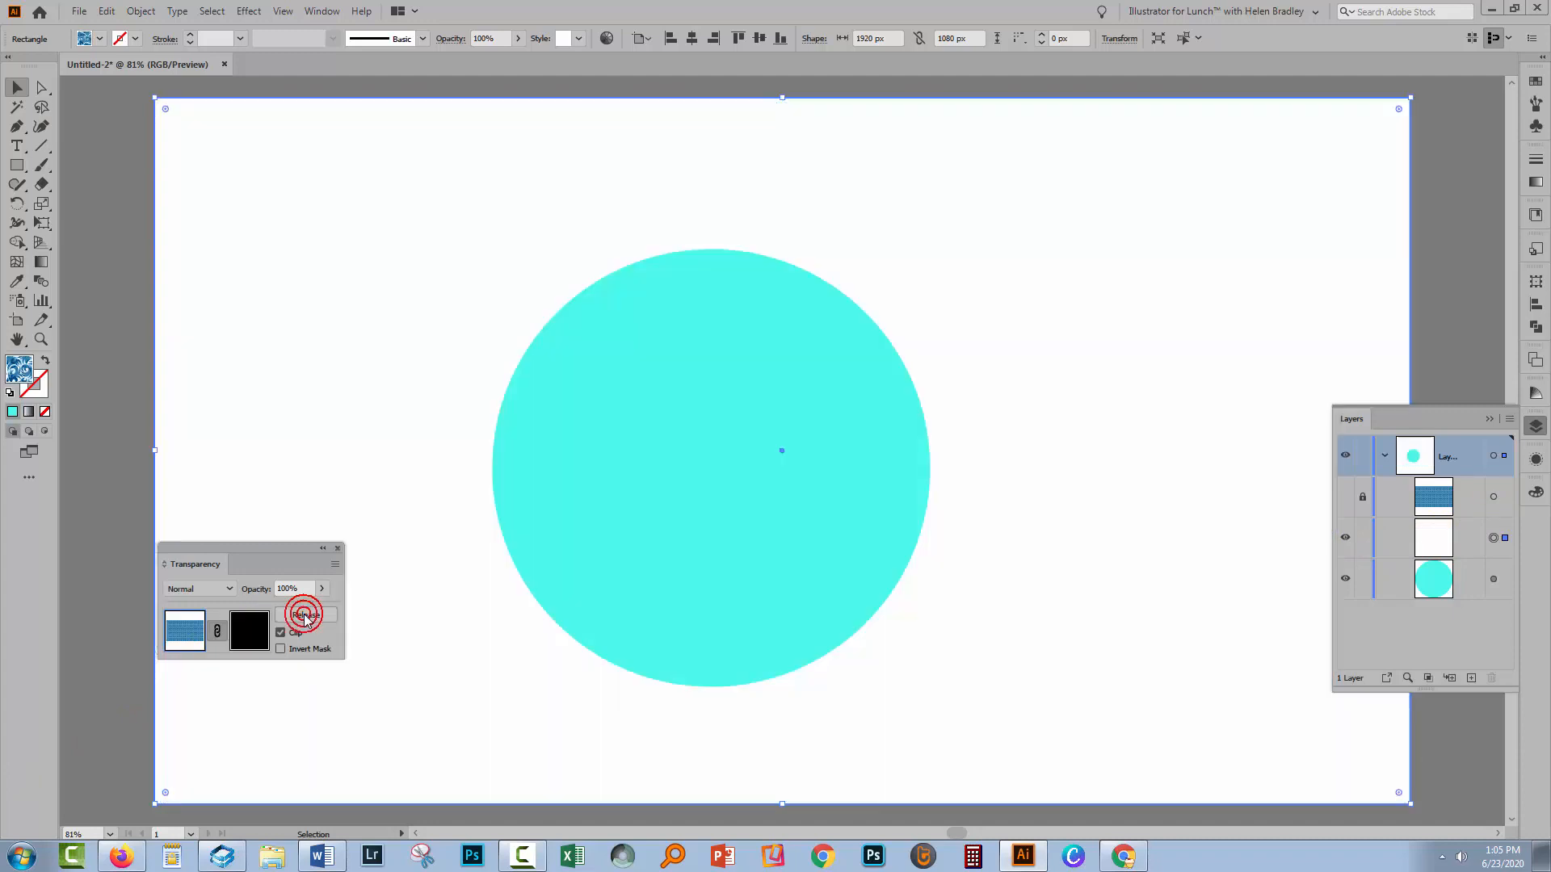
# Turn off the Clip option for the rectangle's opacity mask
pyautogui.click(175, 638)
pyautogui.click(279, 632)
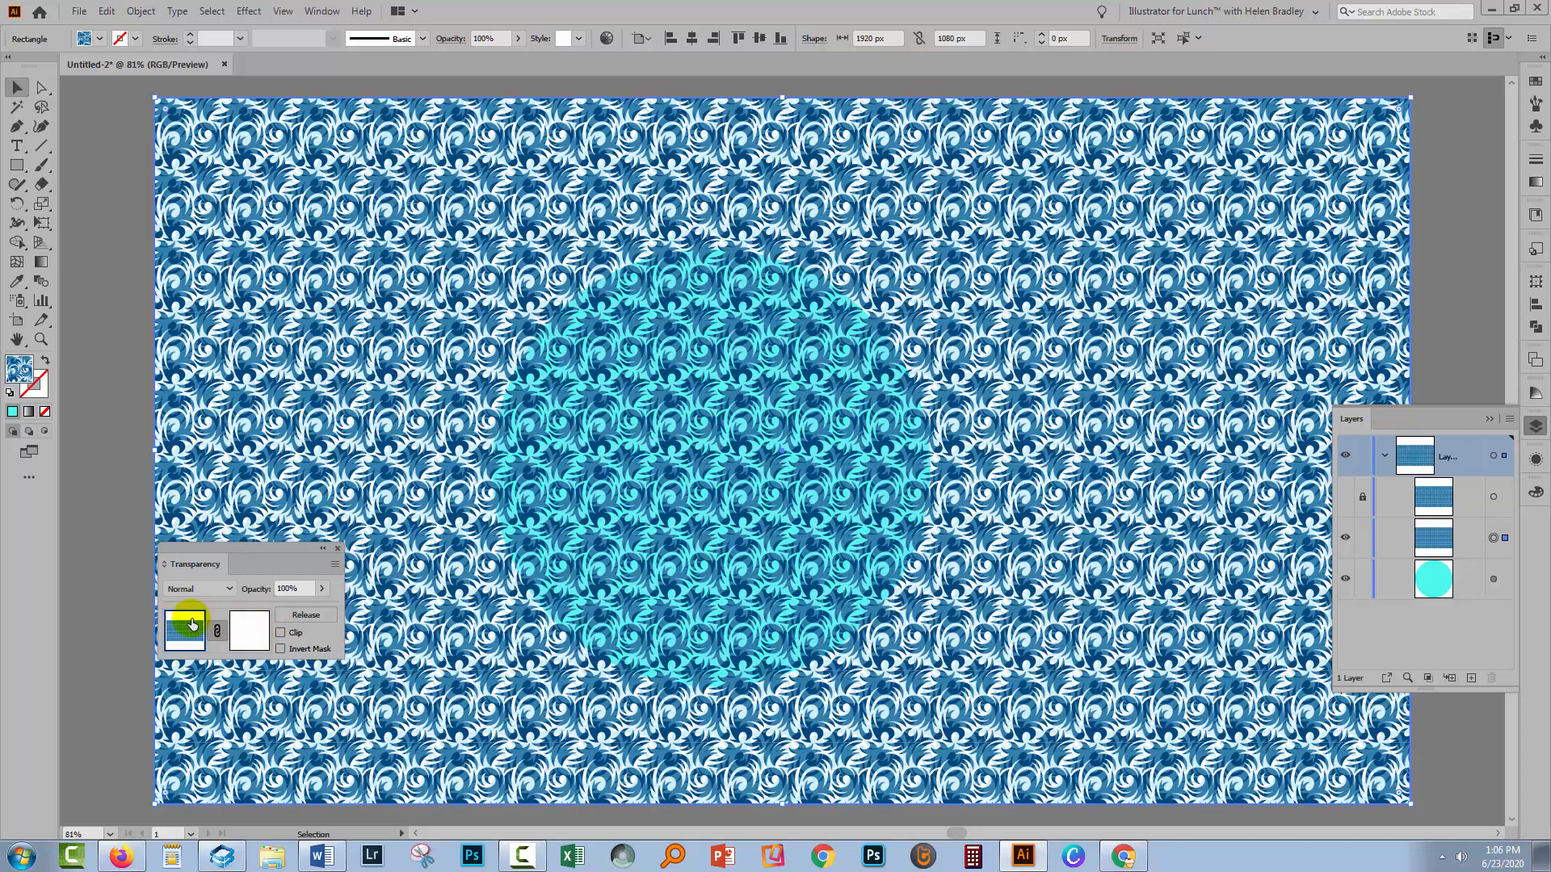
# Start editing the opacity mask and set the fill to black with no stroke
pyautogui.click(252, 634)
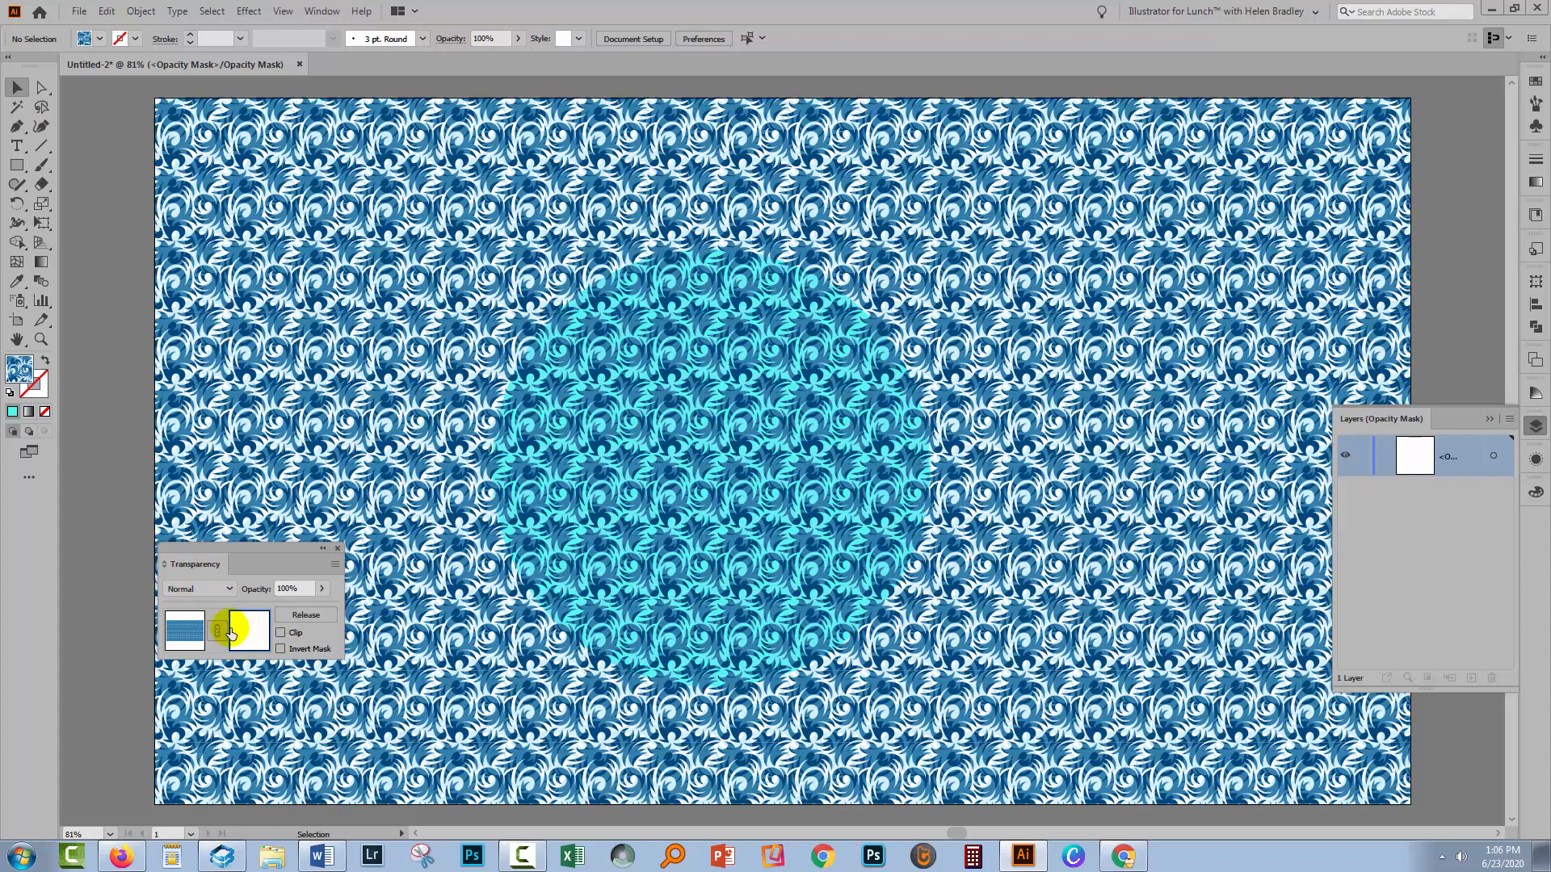
pyautogui.click(10, 393)
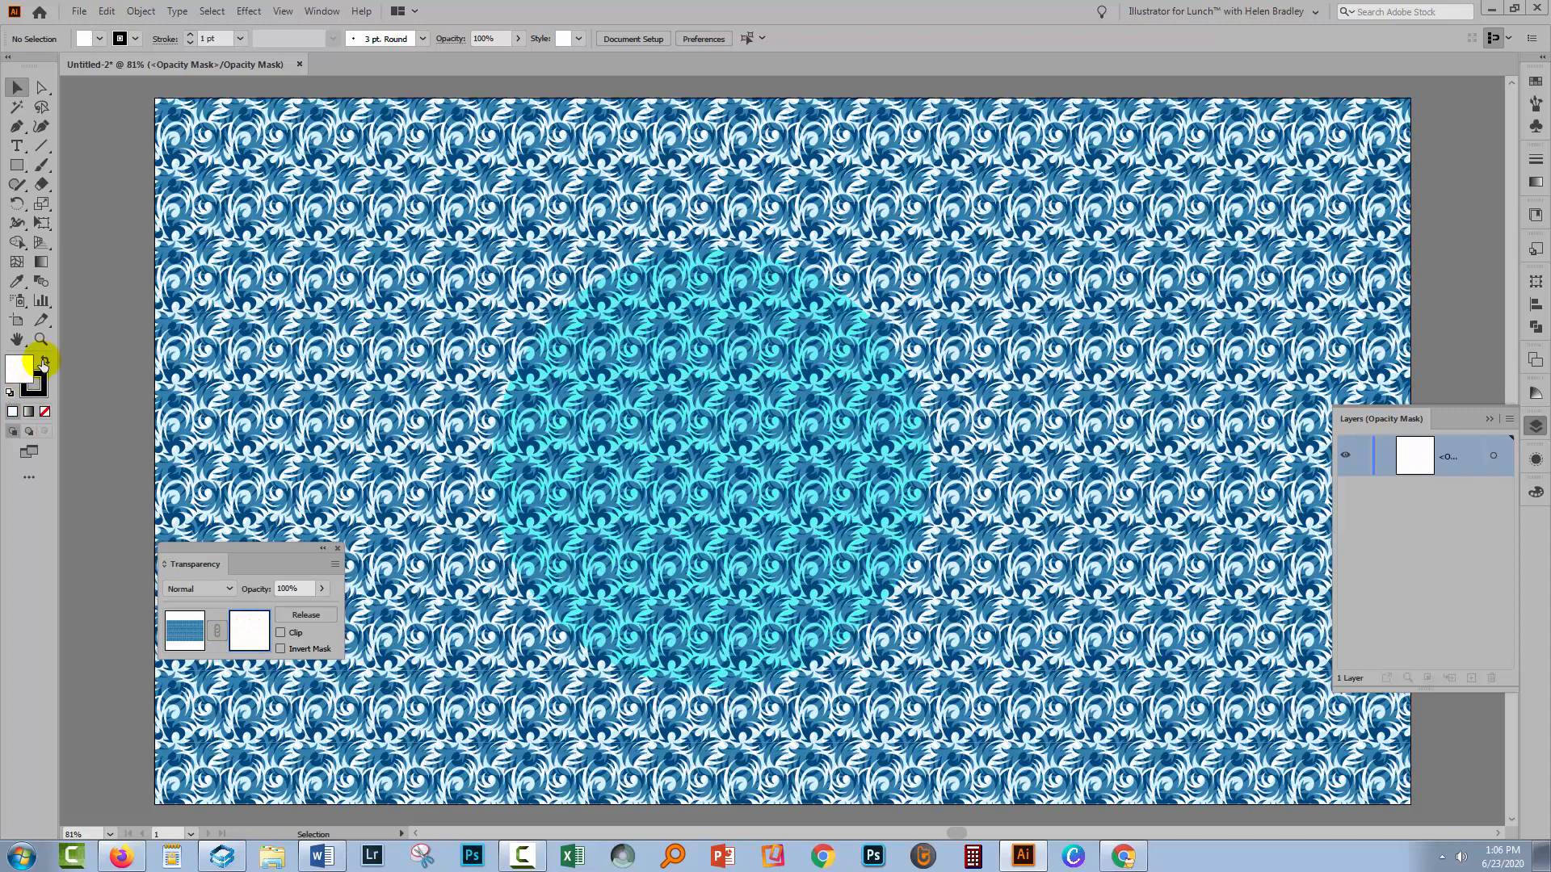
pyautogui.click(45, 362)
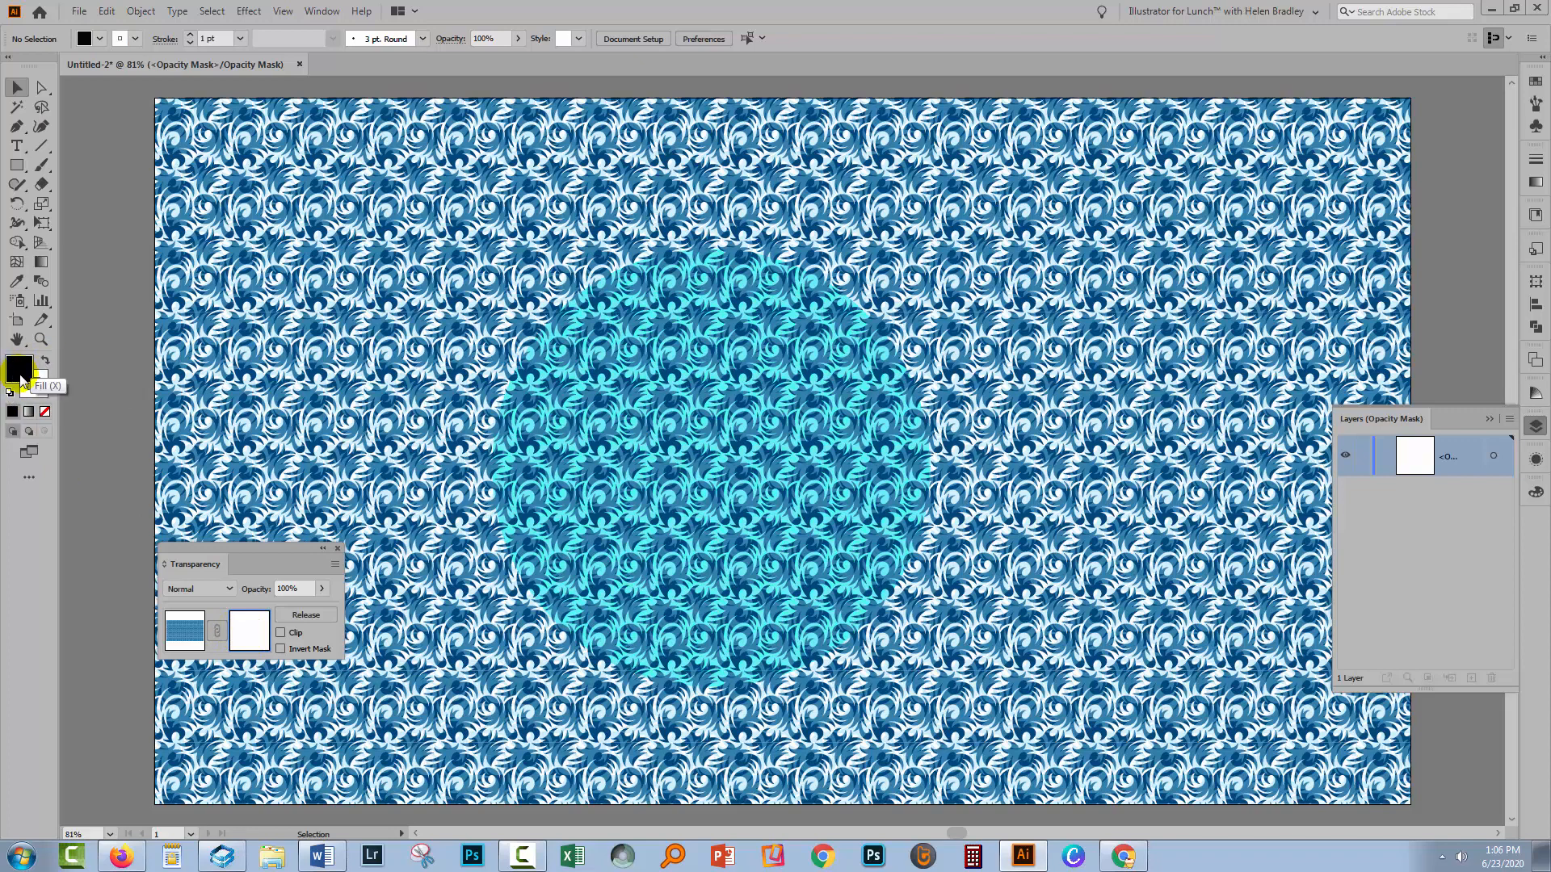
pyautogui.click(40, 396)
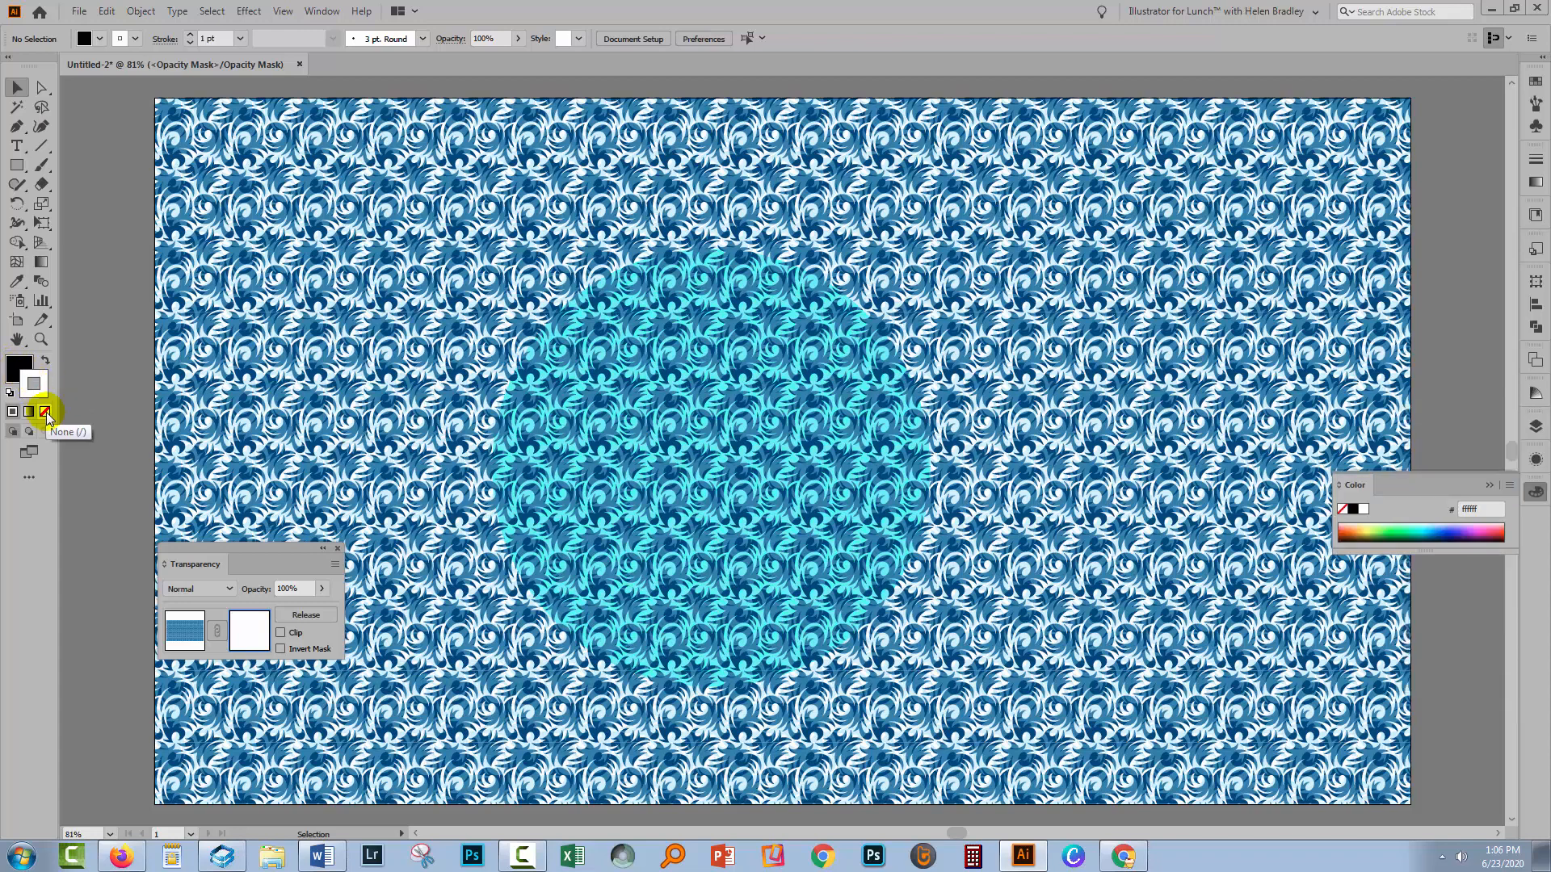
pyautogui.click(45, 411)
pyautogui.click(18, 370)
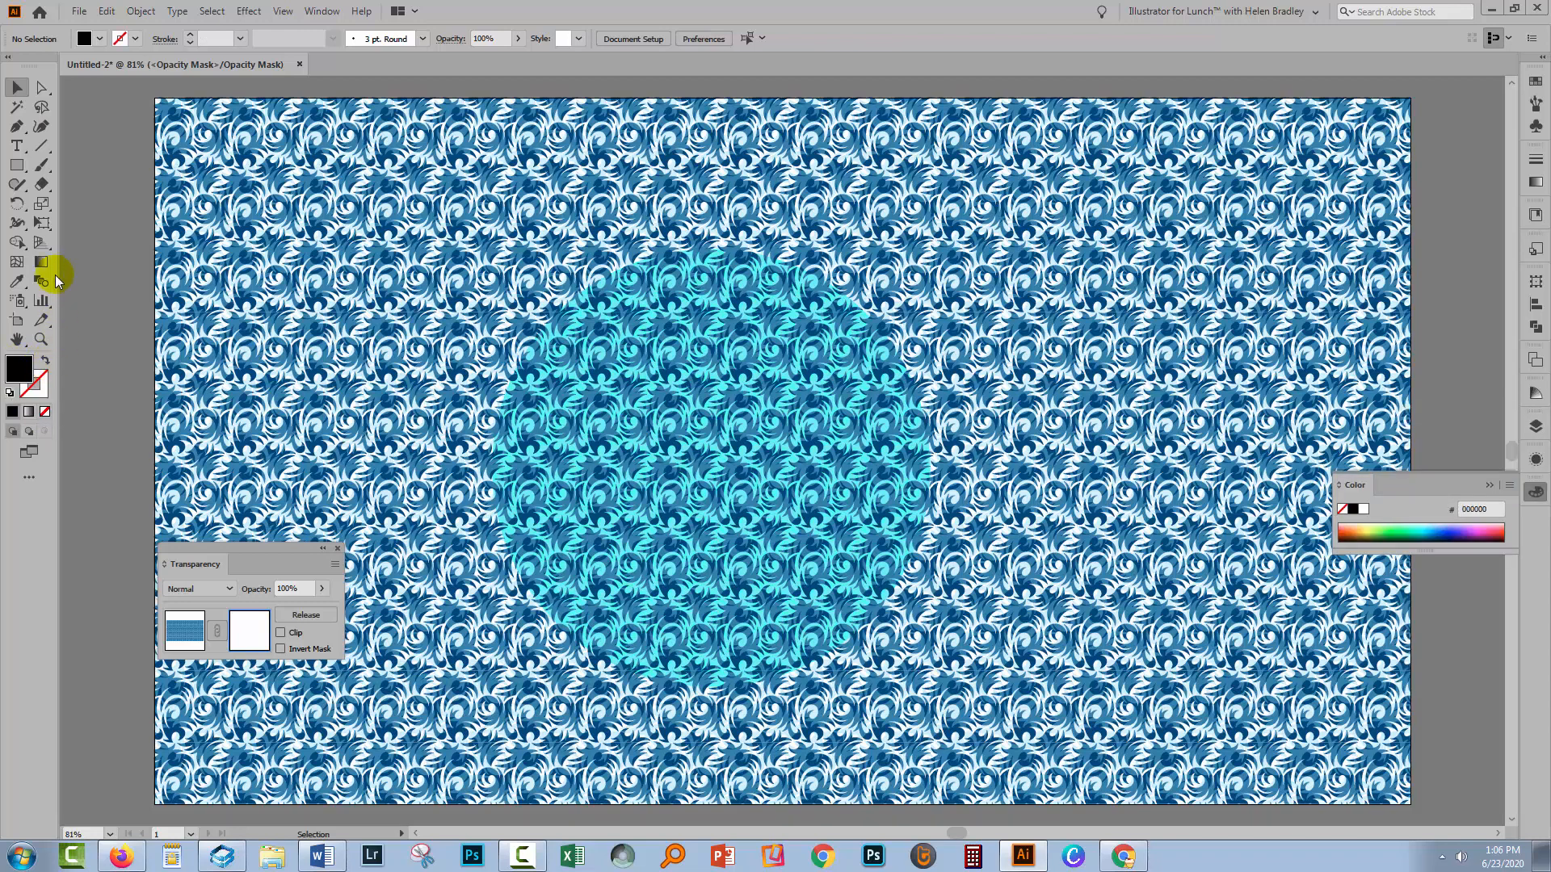
# Draw a black rectangle about 926 x 756 px in the middle of the opacity mask to hide that part of the pattern
pyautogui.click(16, 166)
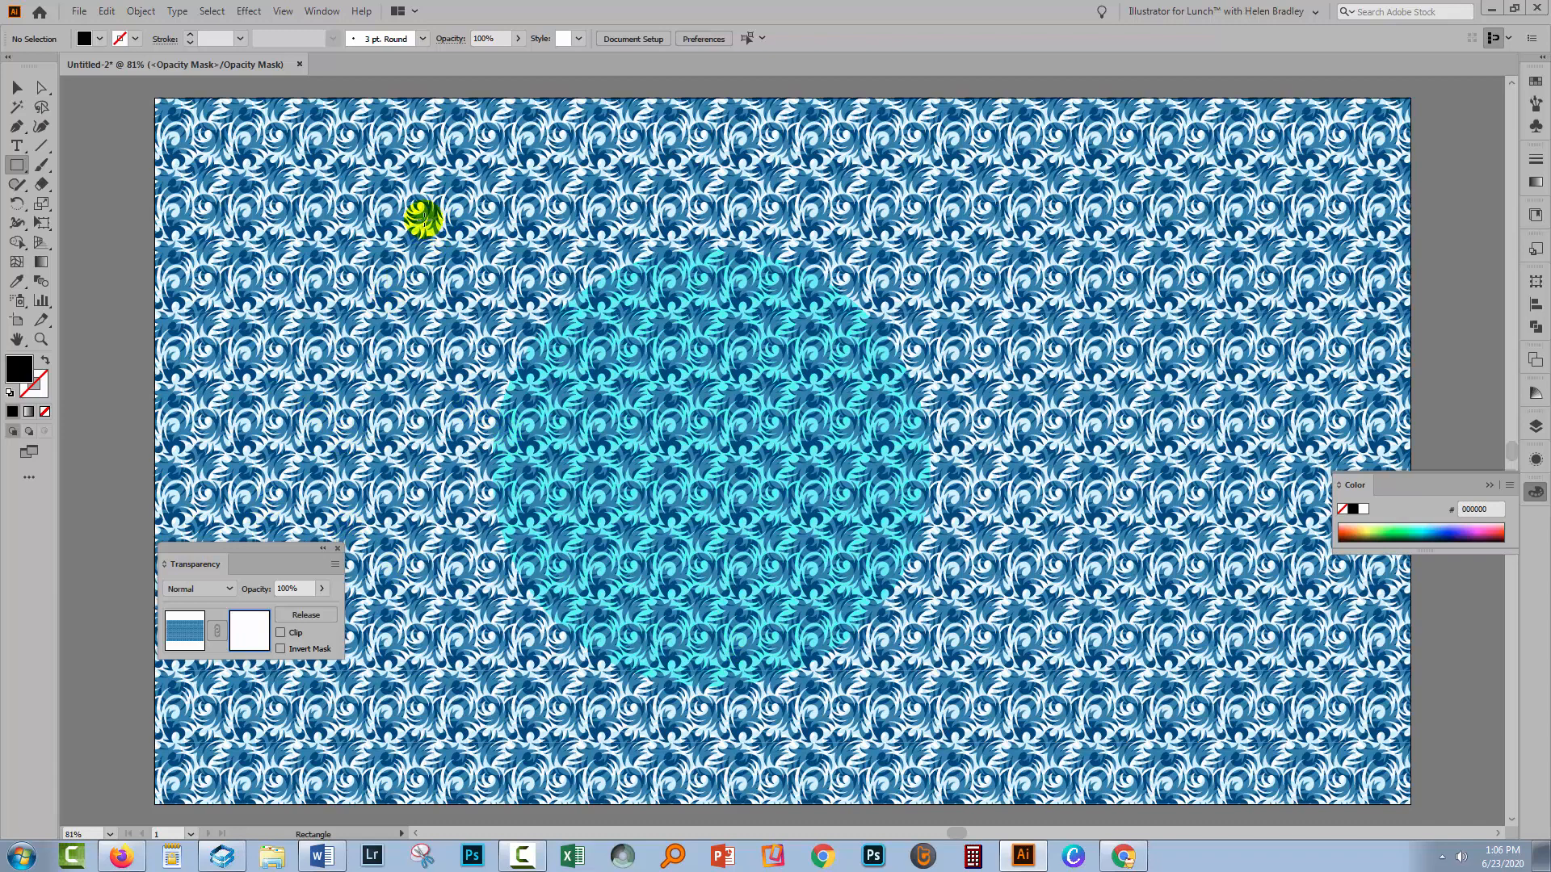
pyautogui.moveTo(427, 230); pyautogui.dragTo(1034, 721)
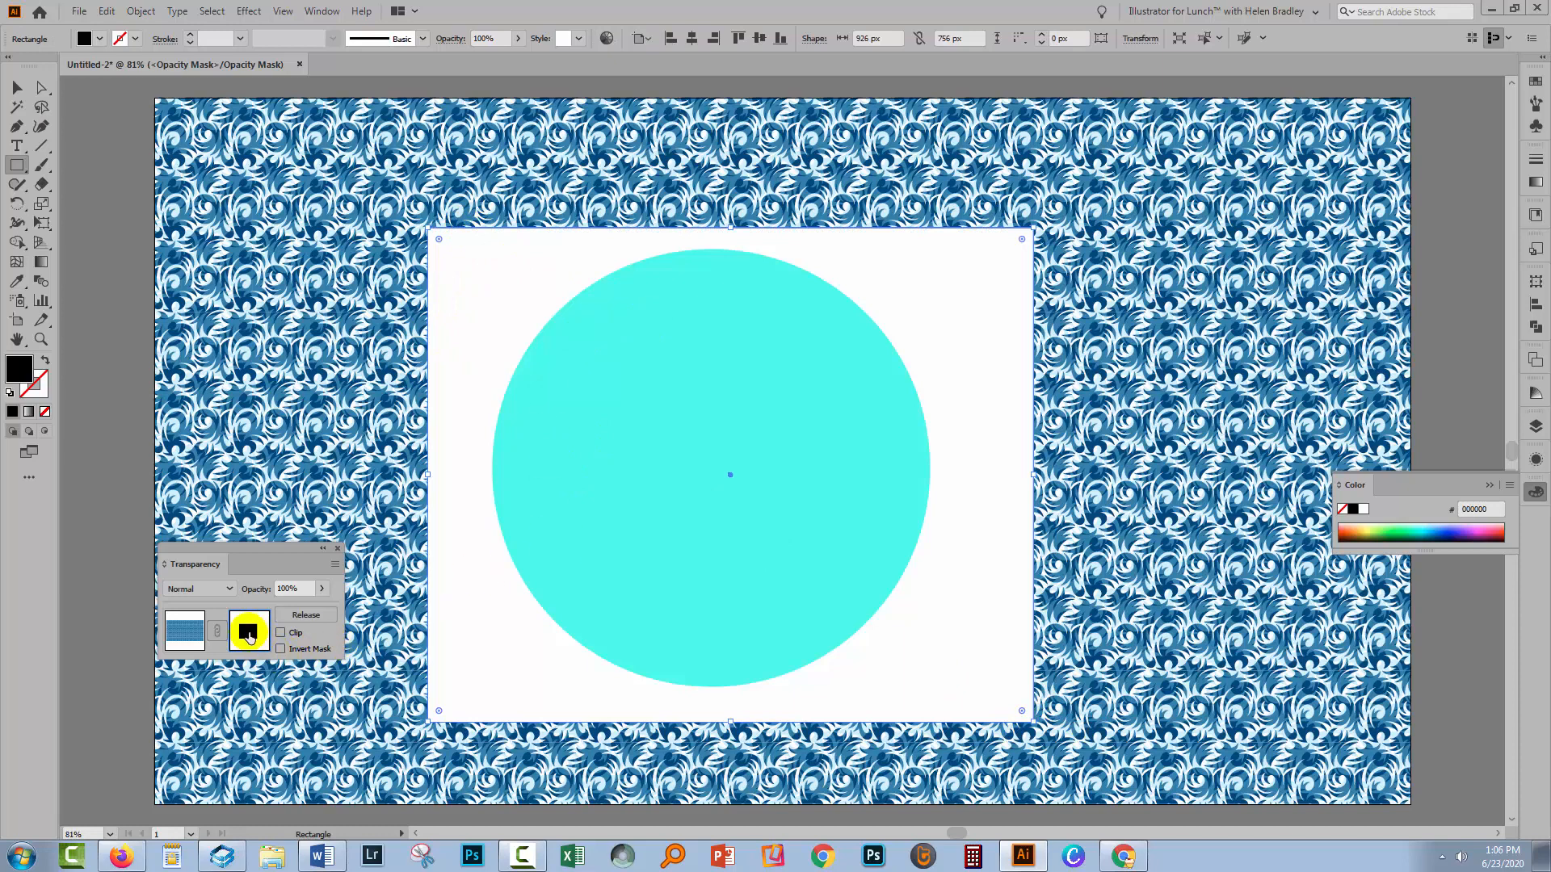
pyautogui.click(197, 638)
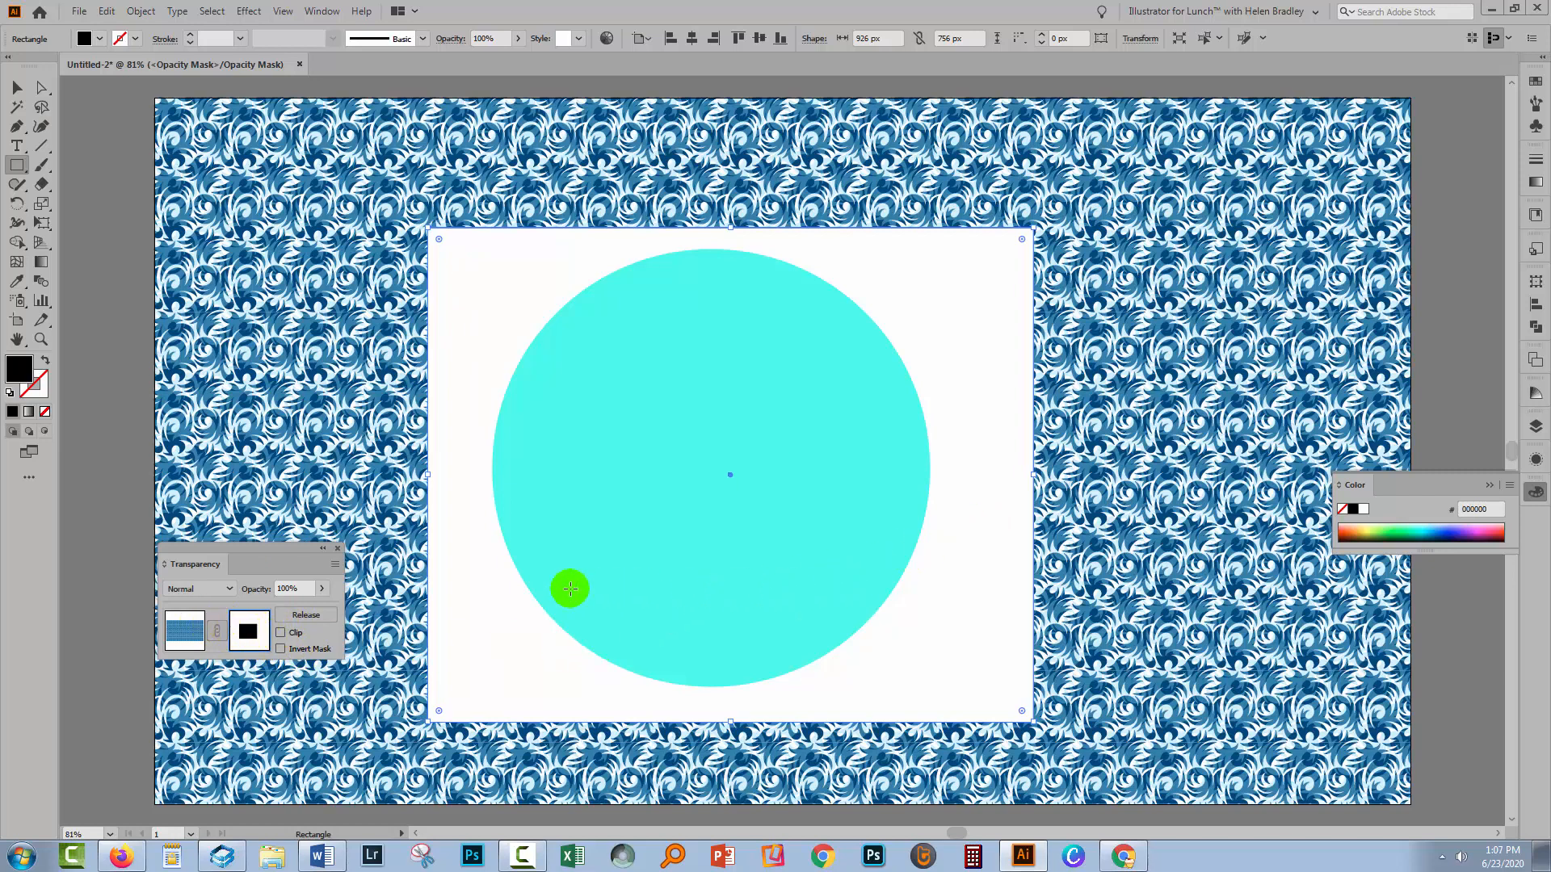
# Stop editing the opacity mask and close the Transparency panel, leaving the Layers panel open
pyautogui.click(1535, 425)
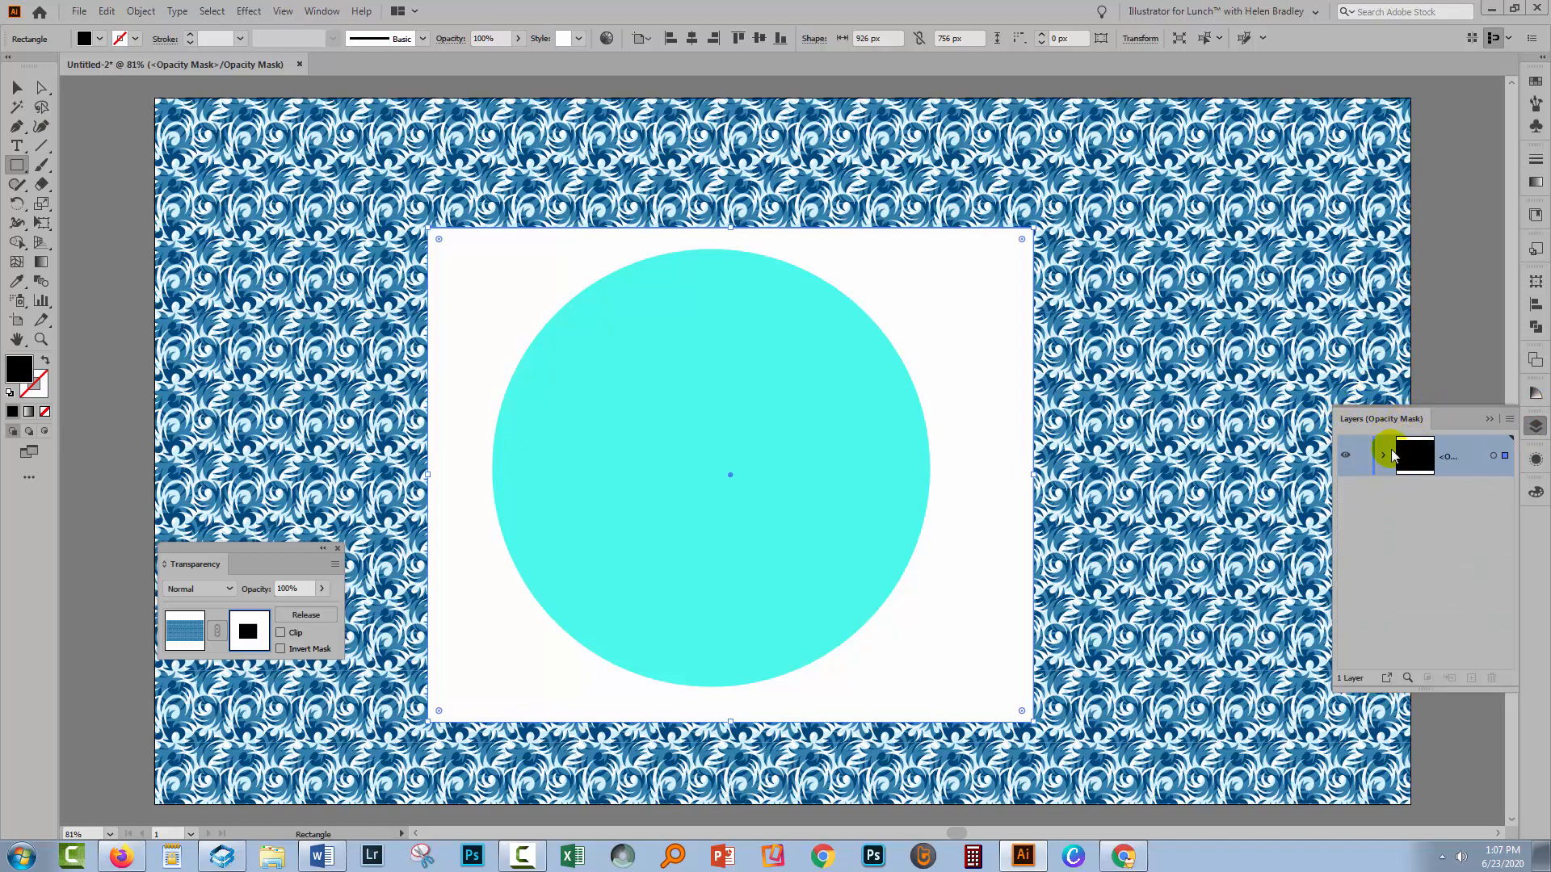
pyautogui.click(183, 637)
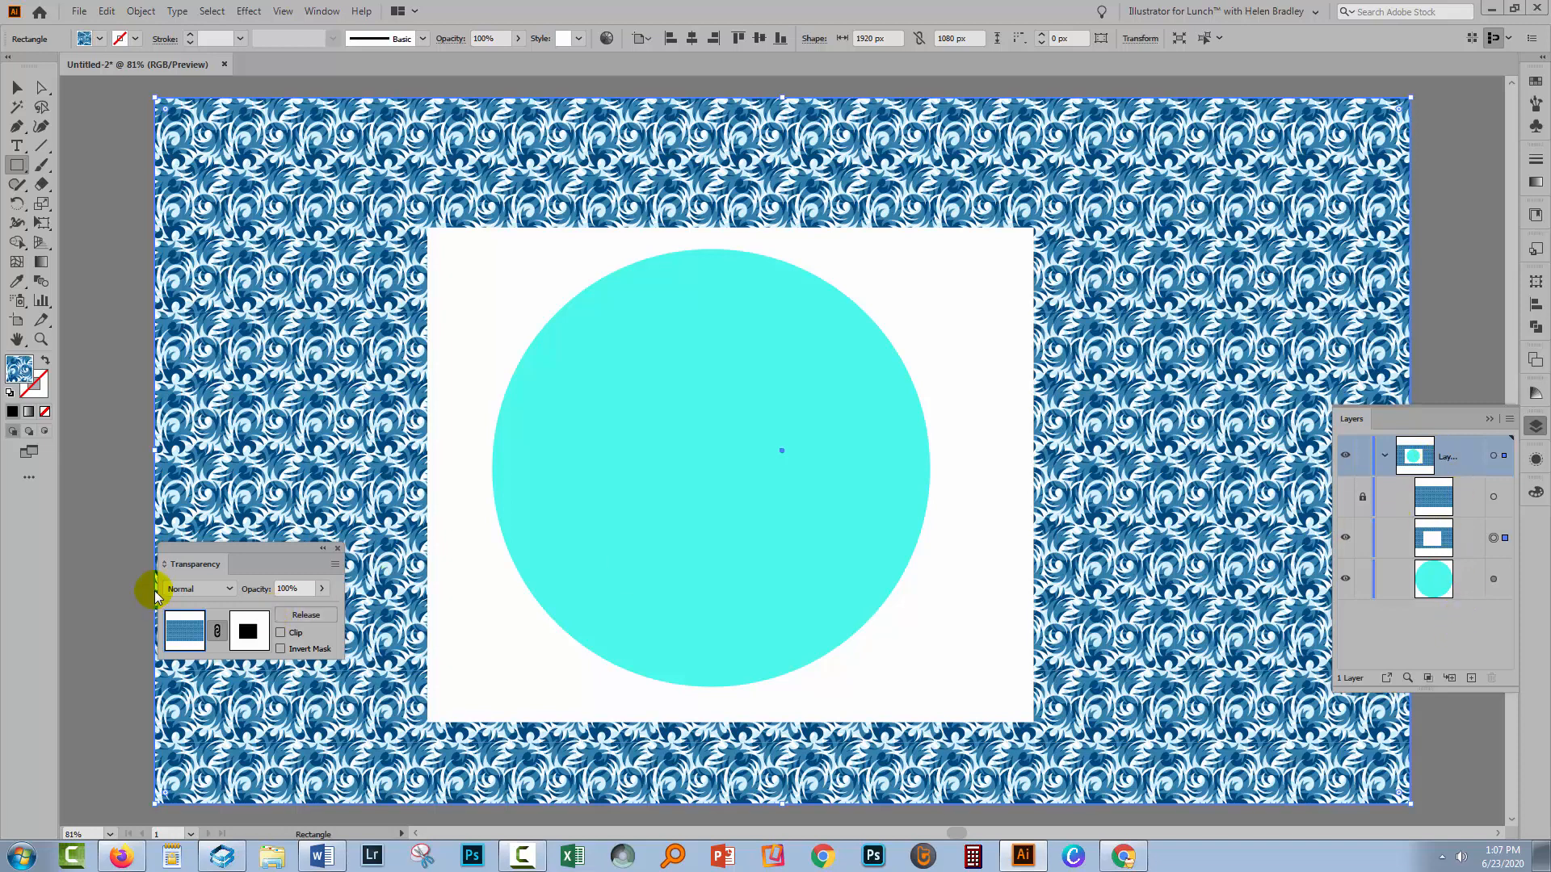
pyautogui.moveTo(155, 594); pyautogui.dragTo(68, 618)
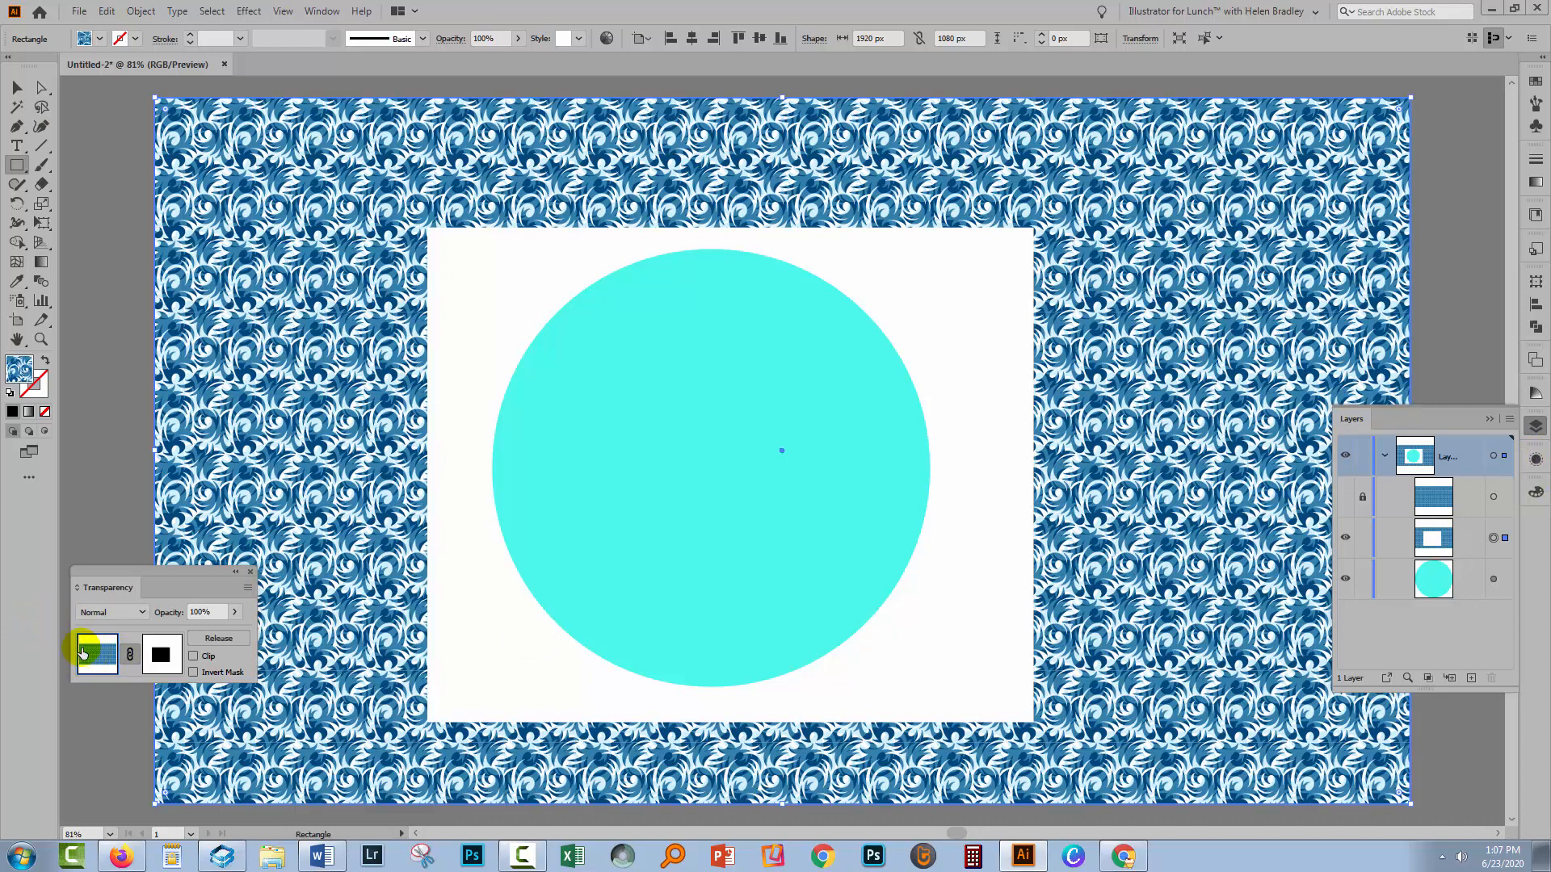
pyautogui.click(250, 573)
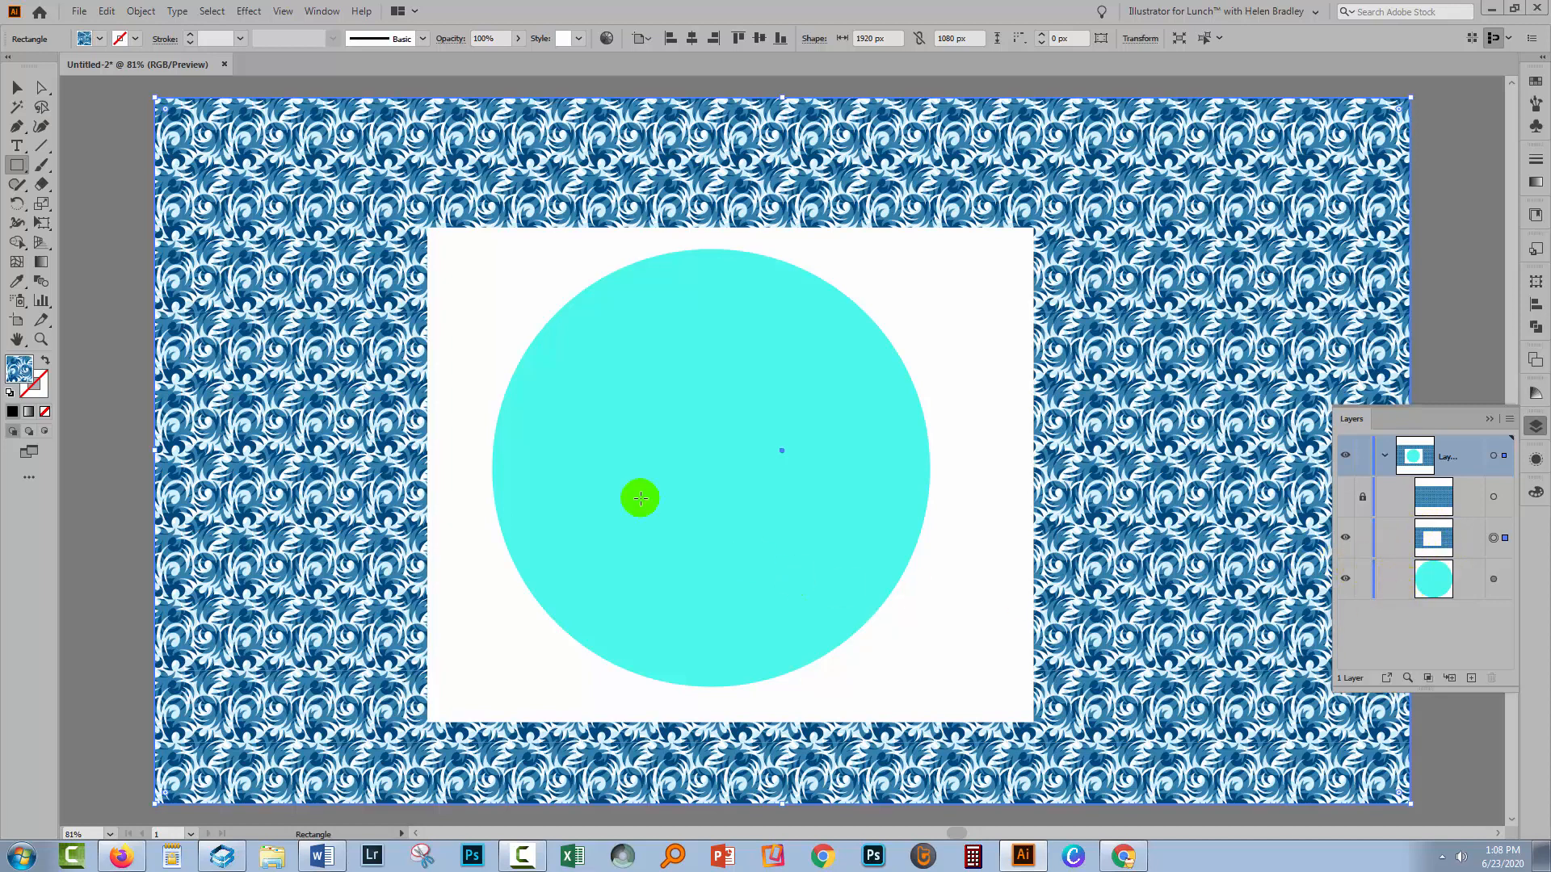
# Select the circle's layer and lock the layer of the masked pattern rectangle
pyautogui.click(17, 87)
pyautogui.click(1430, 580)
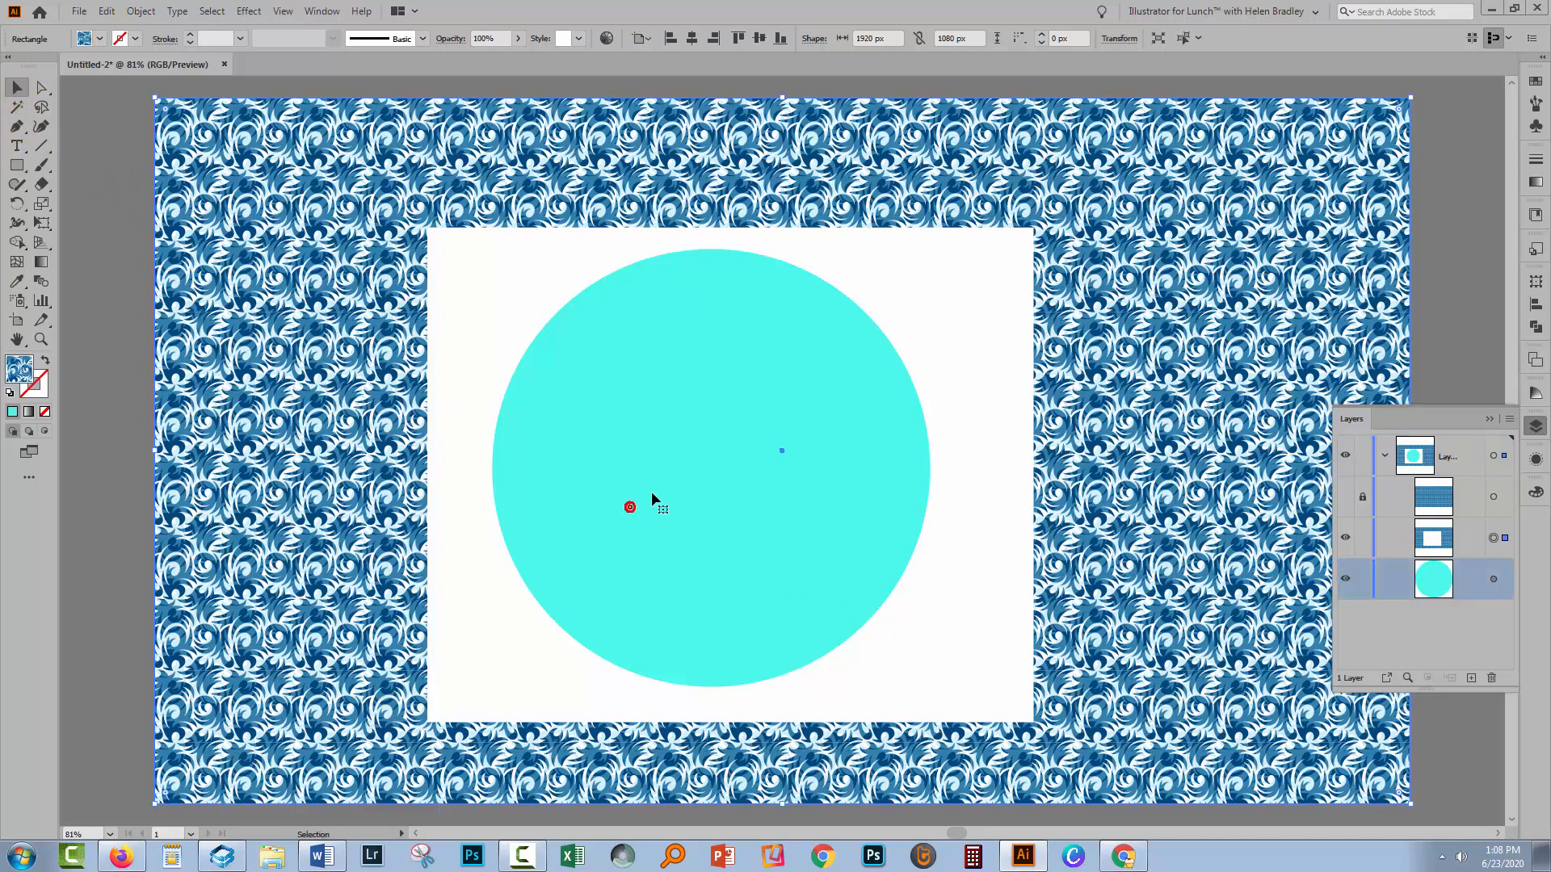
pyautogui.click(1354, 539)
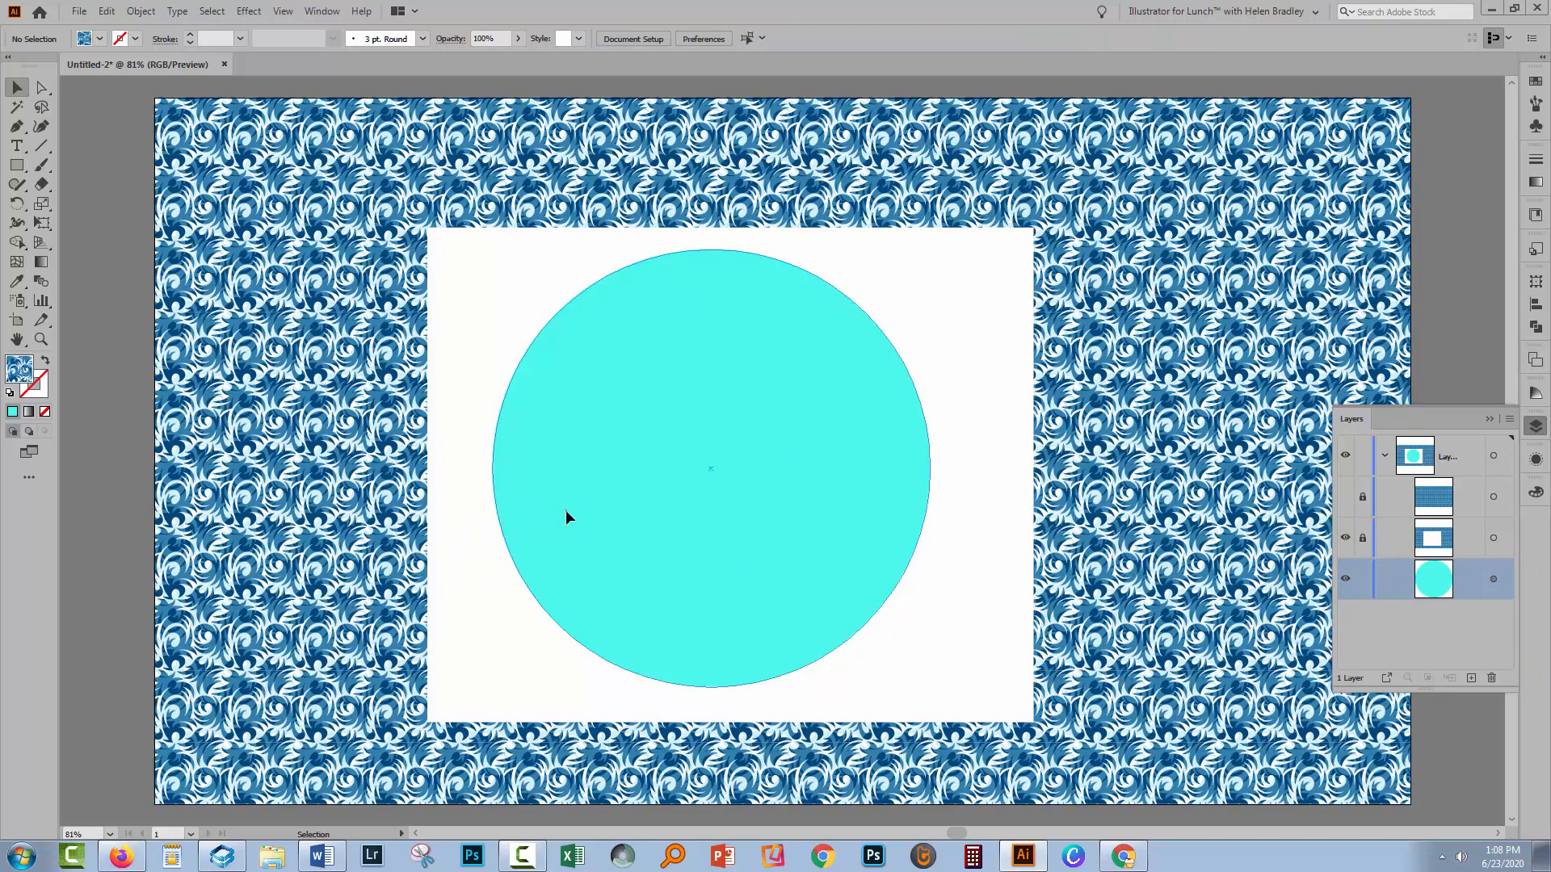
# Drag the circle around the artboard to test the masked area, ending with it near the centre
pyautogui.click(623, 499)
pyautogui.moveTo(623, 497); pyautogui.dragTo(347, 602)
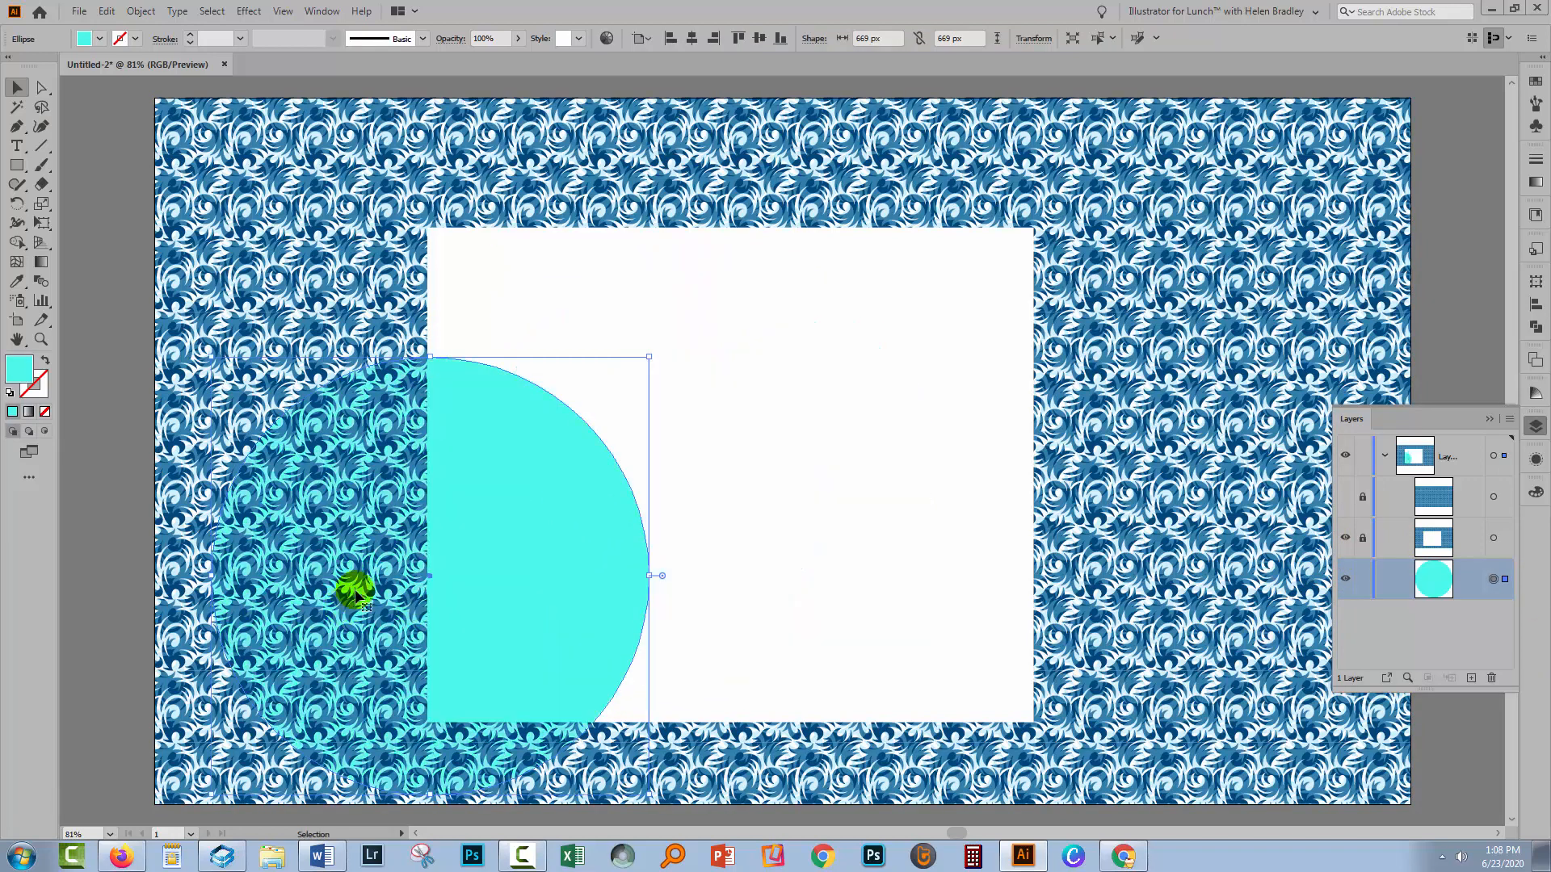
pyautogui.moveTo(467, 585); pyautogui.dragTo(839, 682)
pyautogui.moveTo(829, 667); pyautogui.dragTo(438, 565)
pyautogui.moveTo(516, 481); pyautogui.dragTo(579, 454)
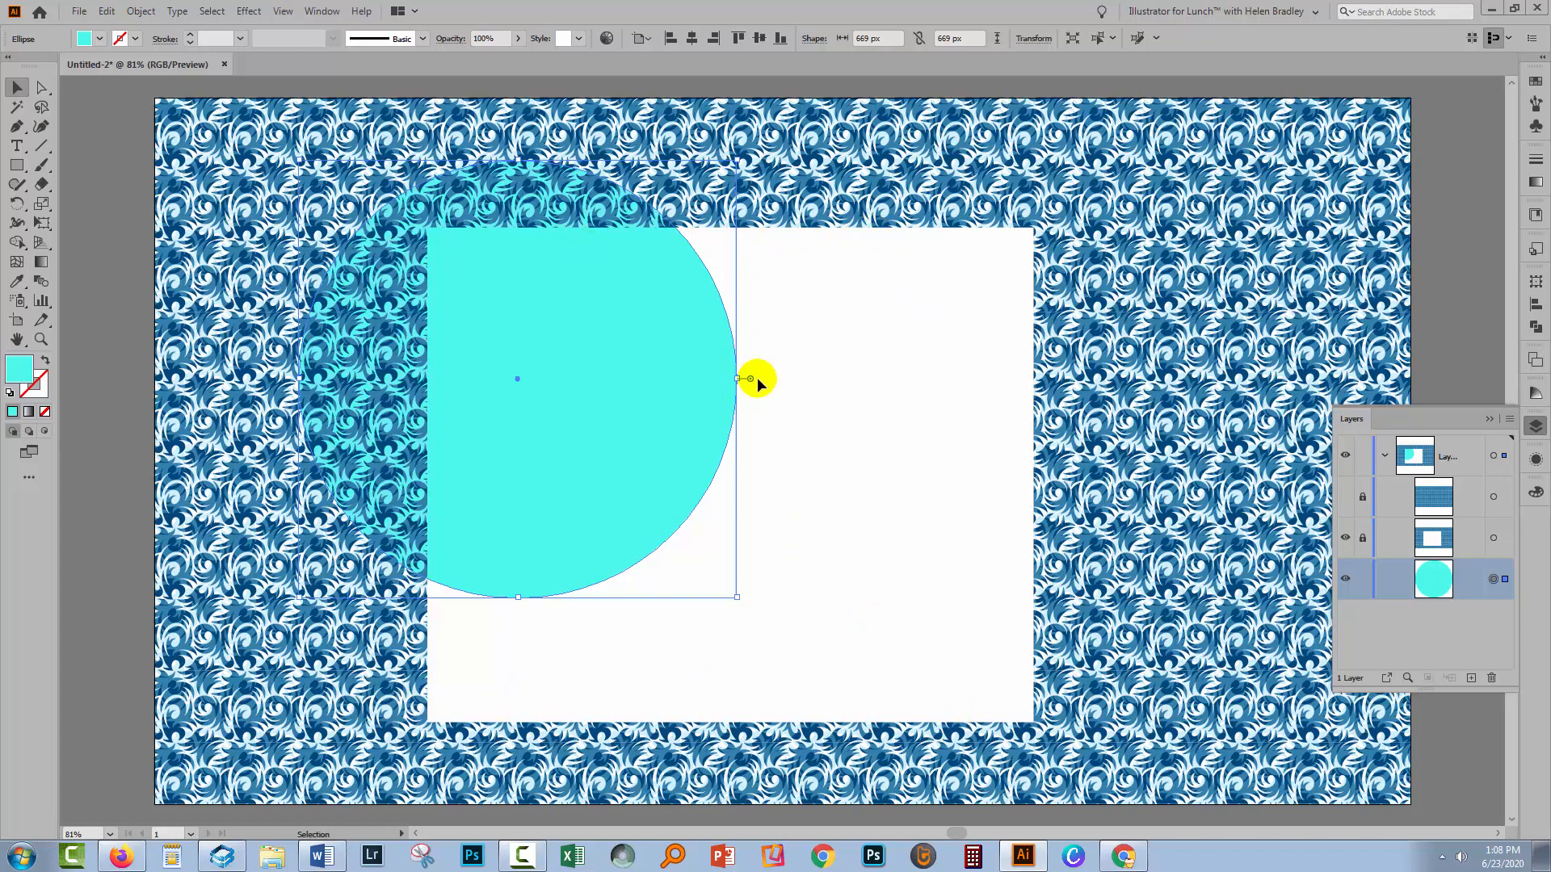
pyautogui.moveTo(621, 462); pyautogui.dragTo(764, 514)
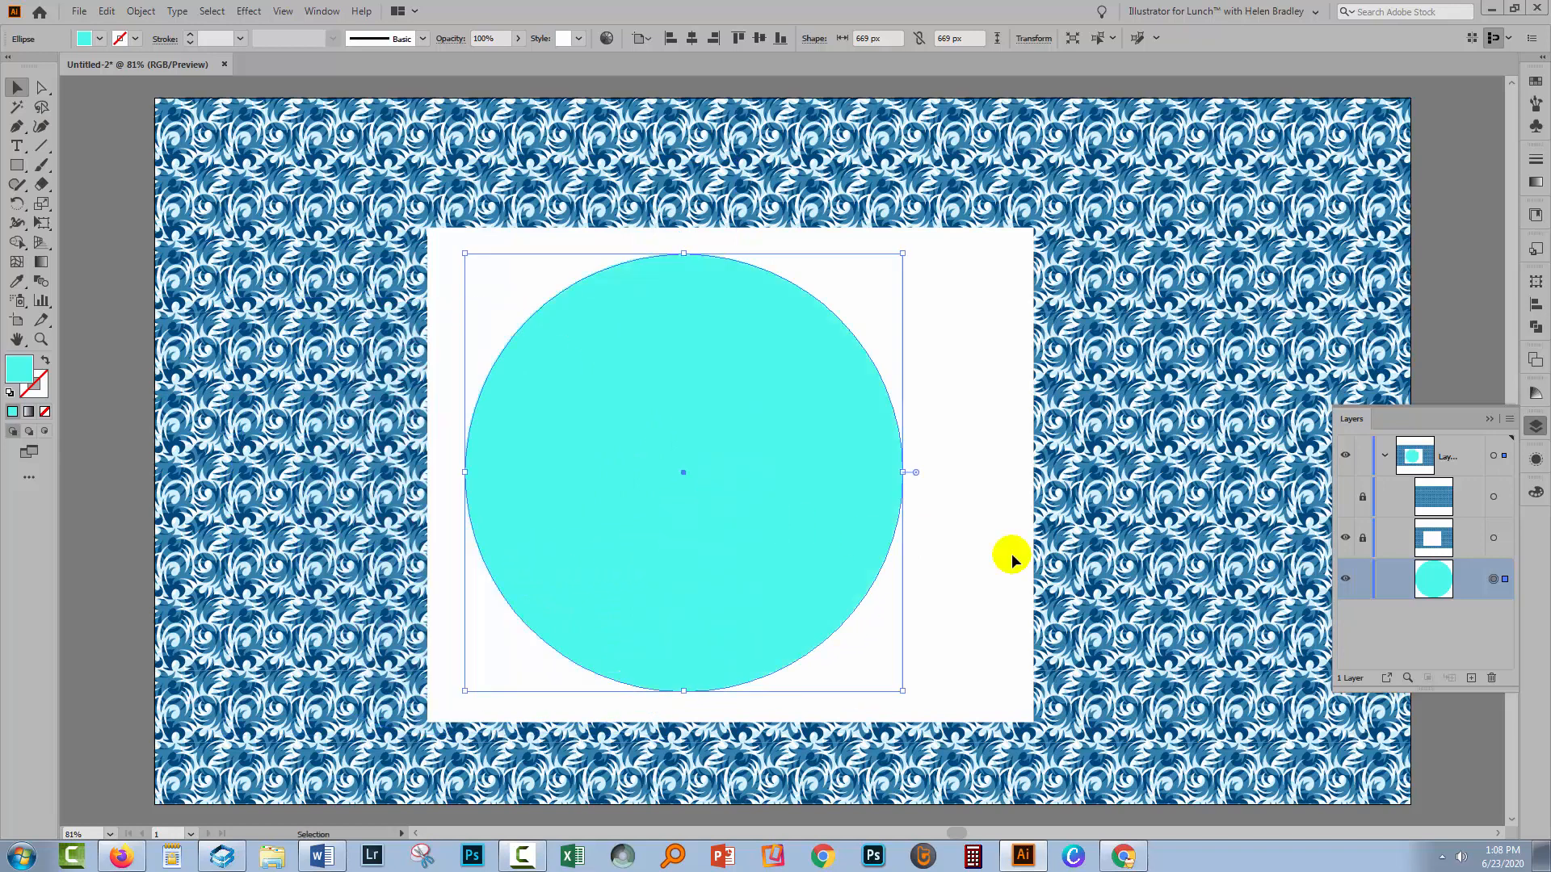
# Hide the masked pattern rectangle, then unlock and show the other pattern rectangle copy
pyautogui.click(1346, 539)
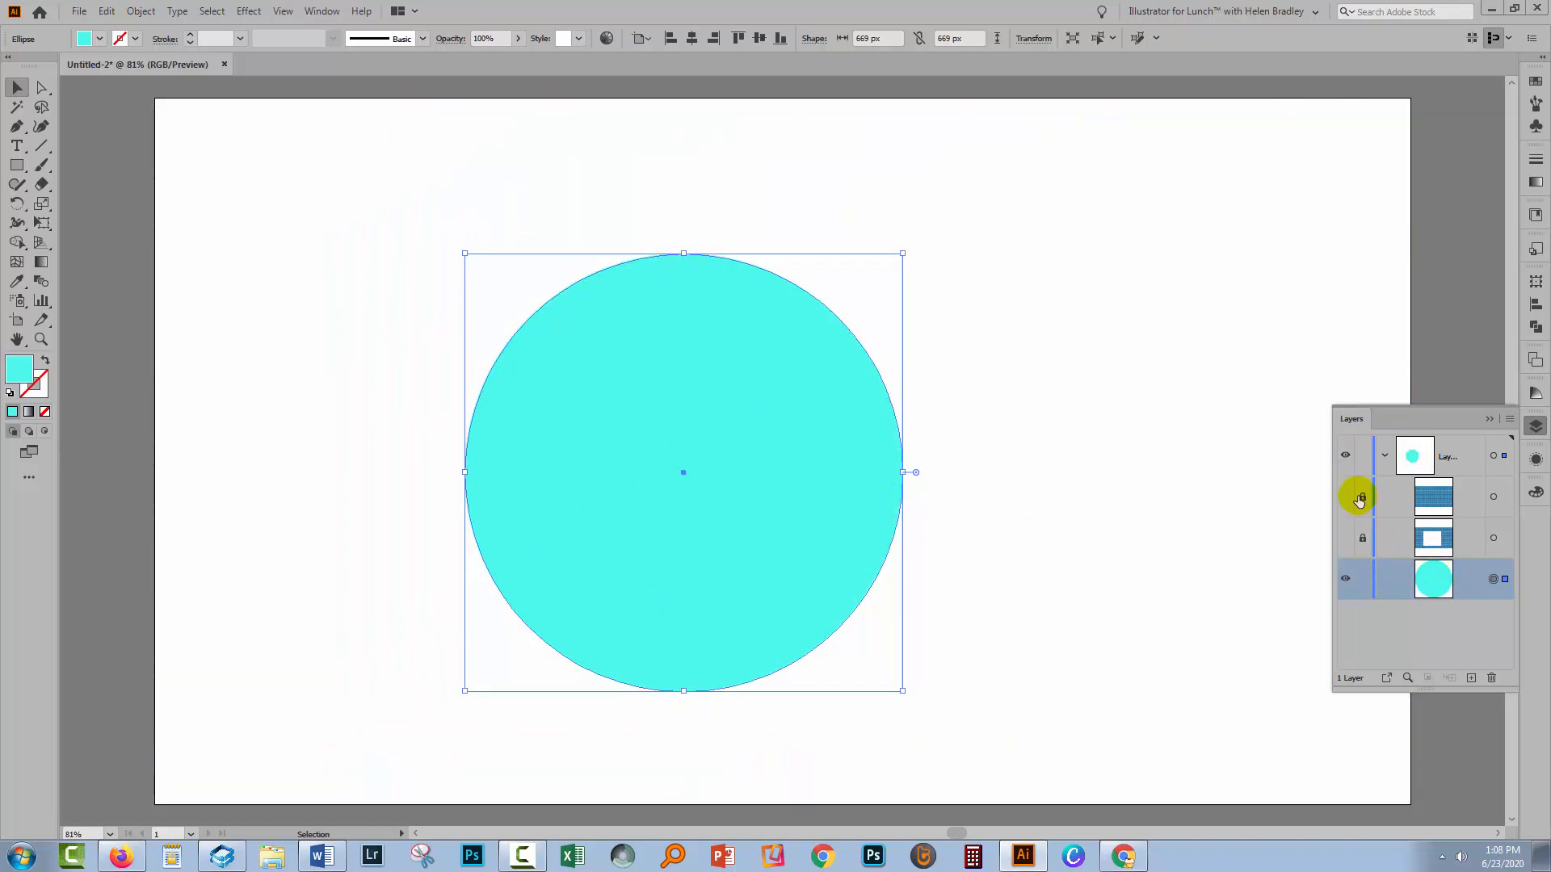
pyautogui.click(1364, 496)
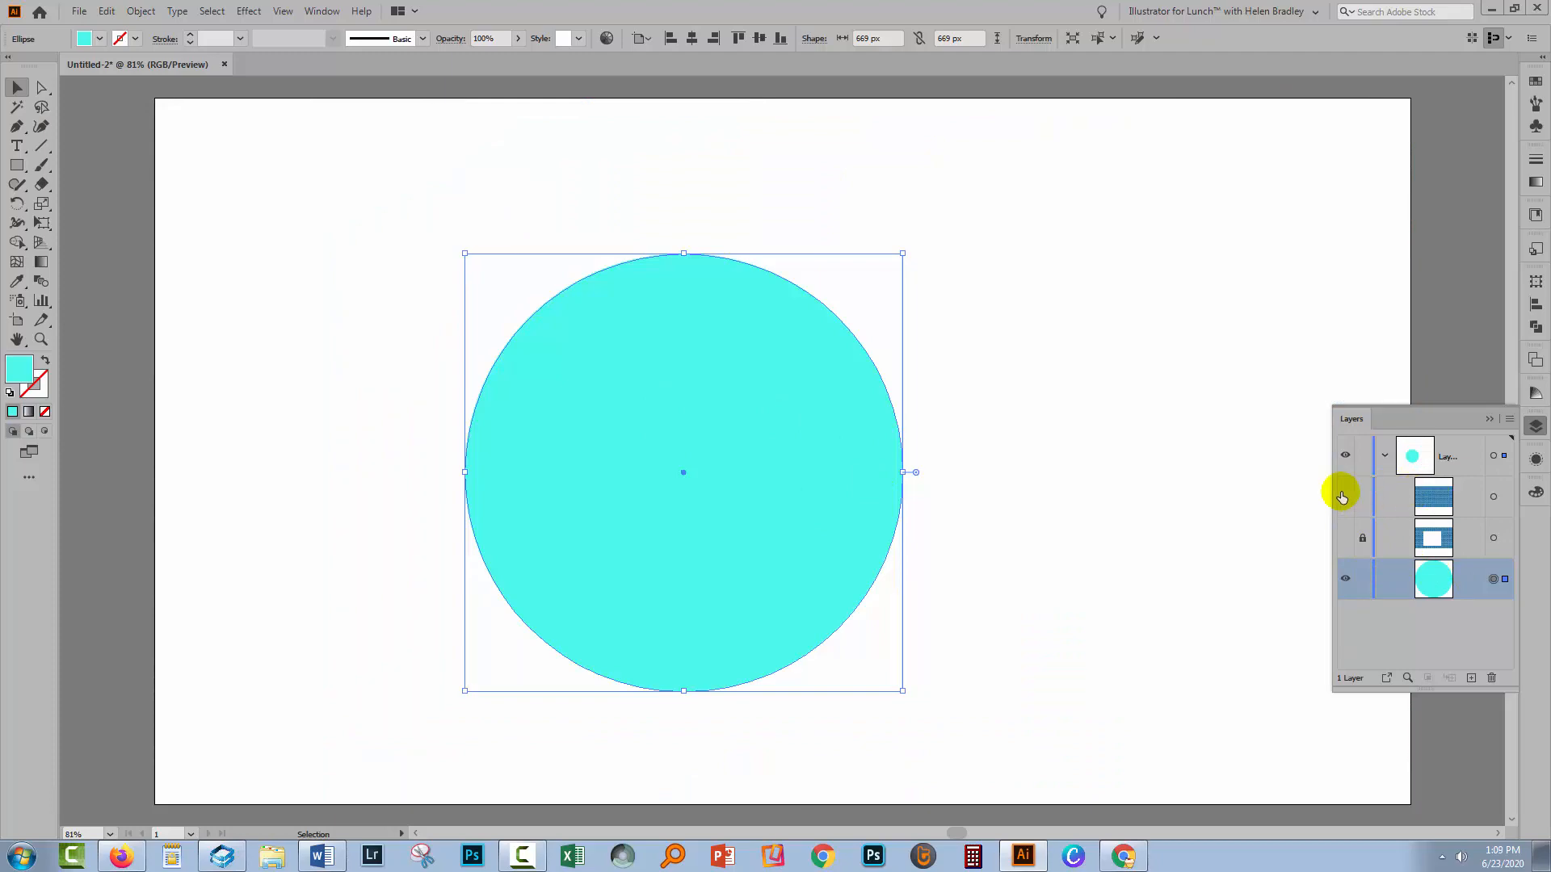
pyautogui.click(1345, 496)
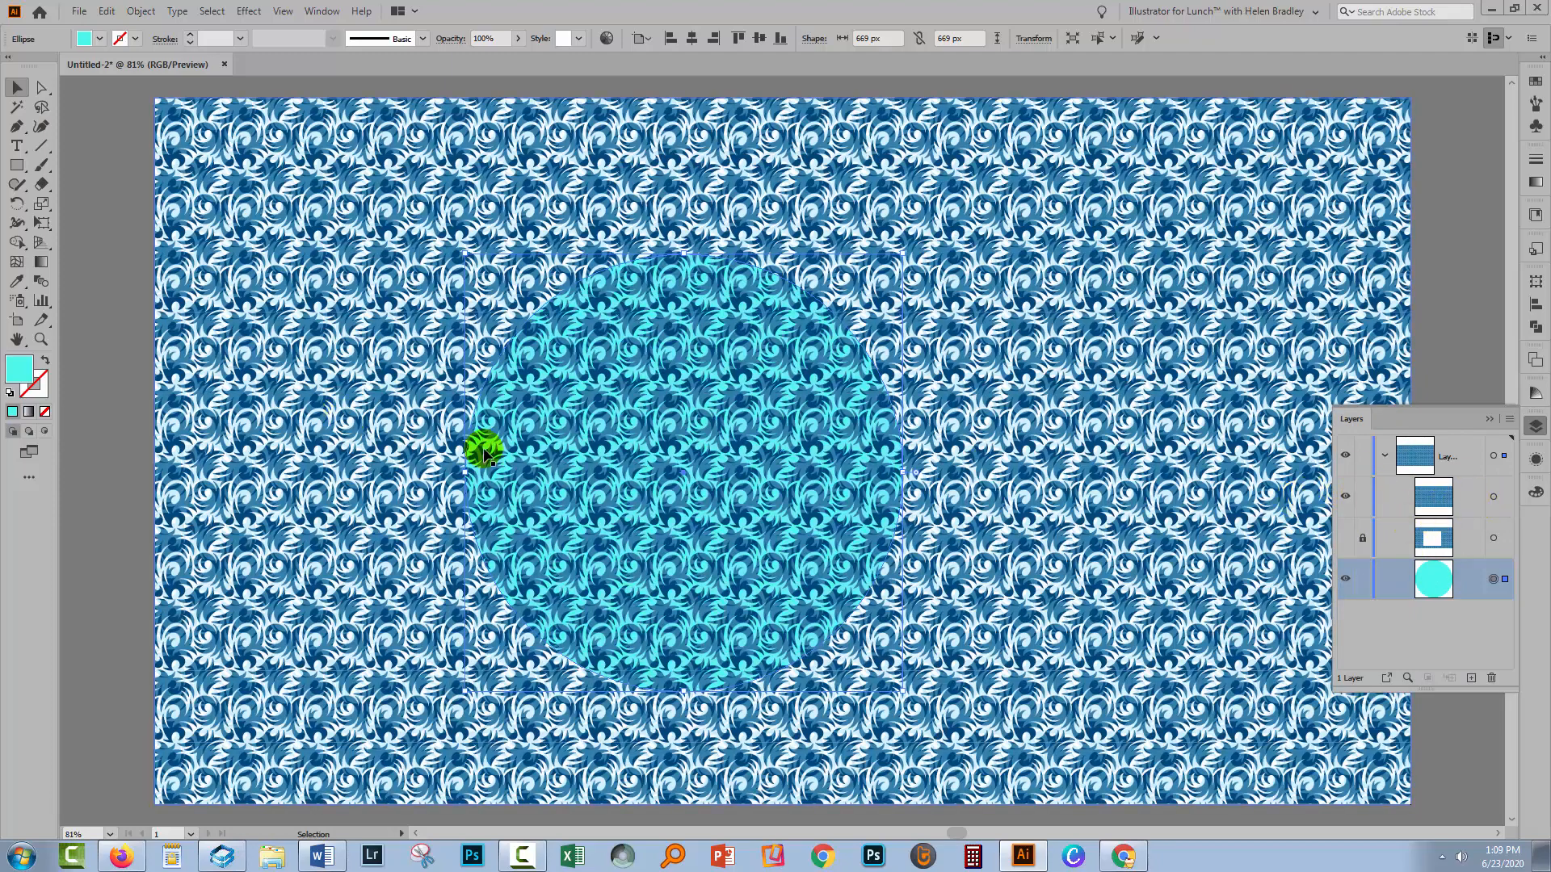
# Draw a rectangle about 965 x 667 px over the pattern's centre and nudge it slightly down
pyautogui.click(18, 166)
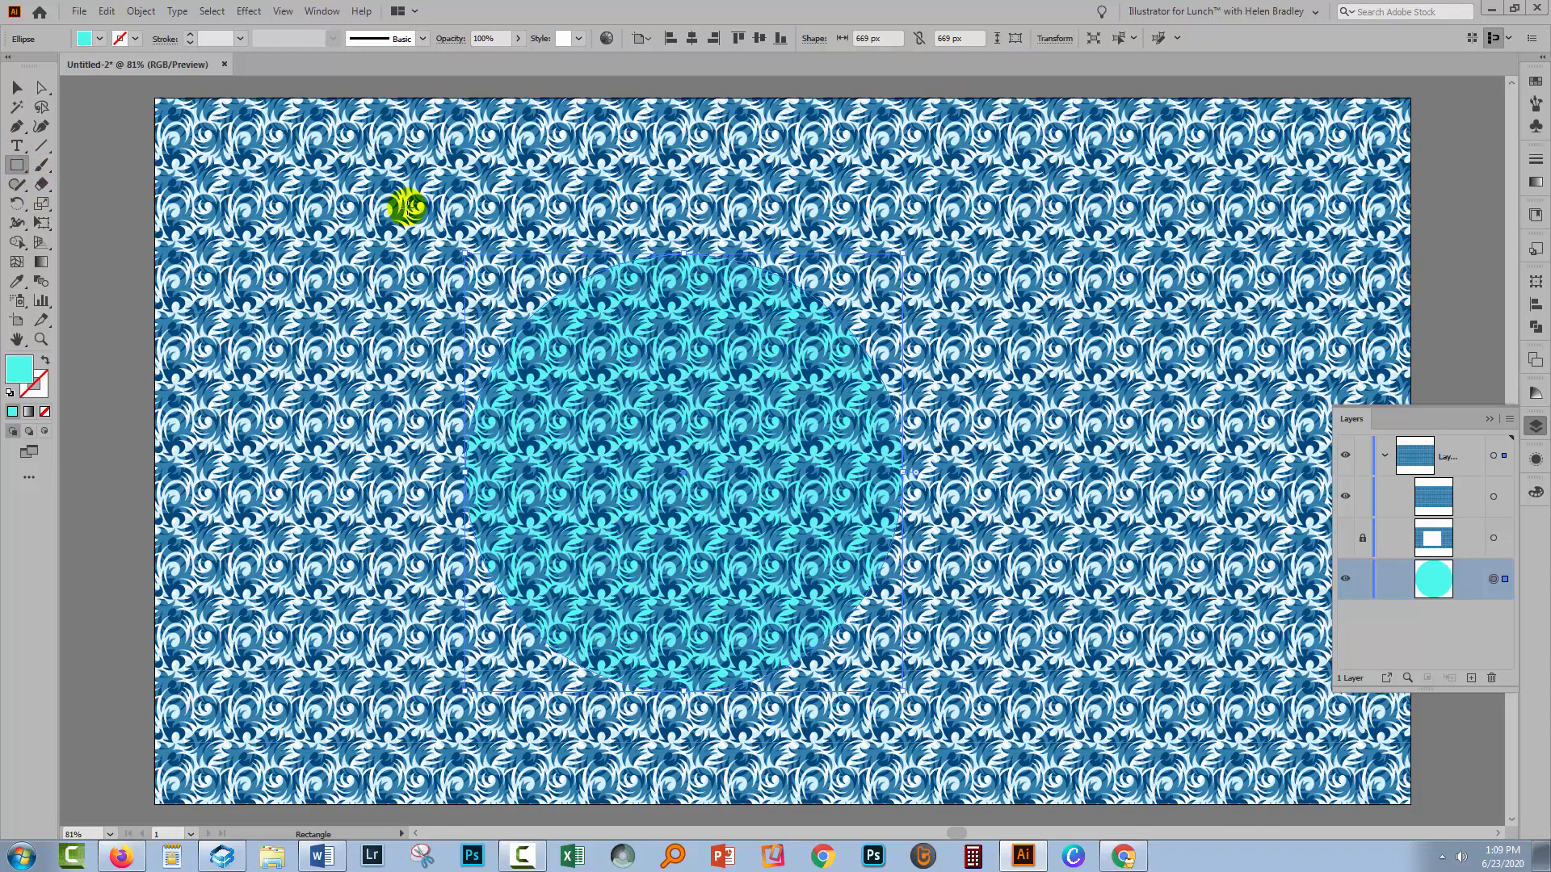
pyautogui.moveTo(434, 204); pyautogui.dragTo(1065, 638)
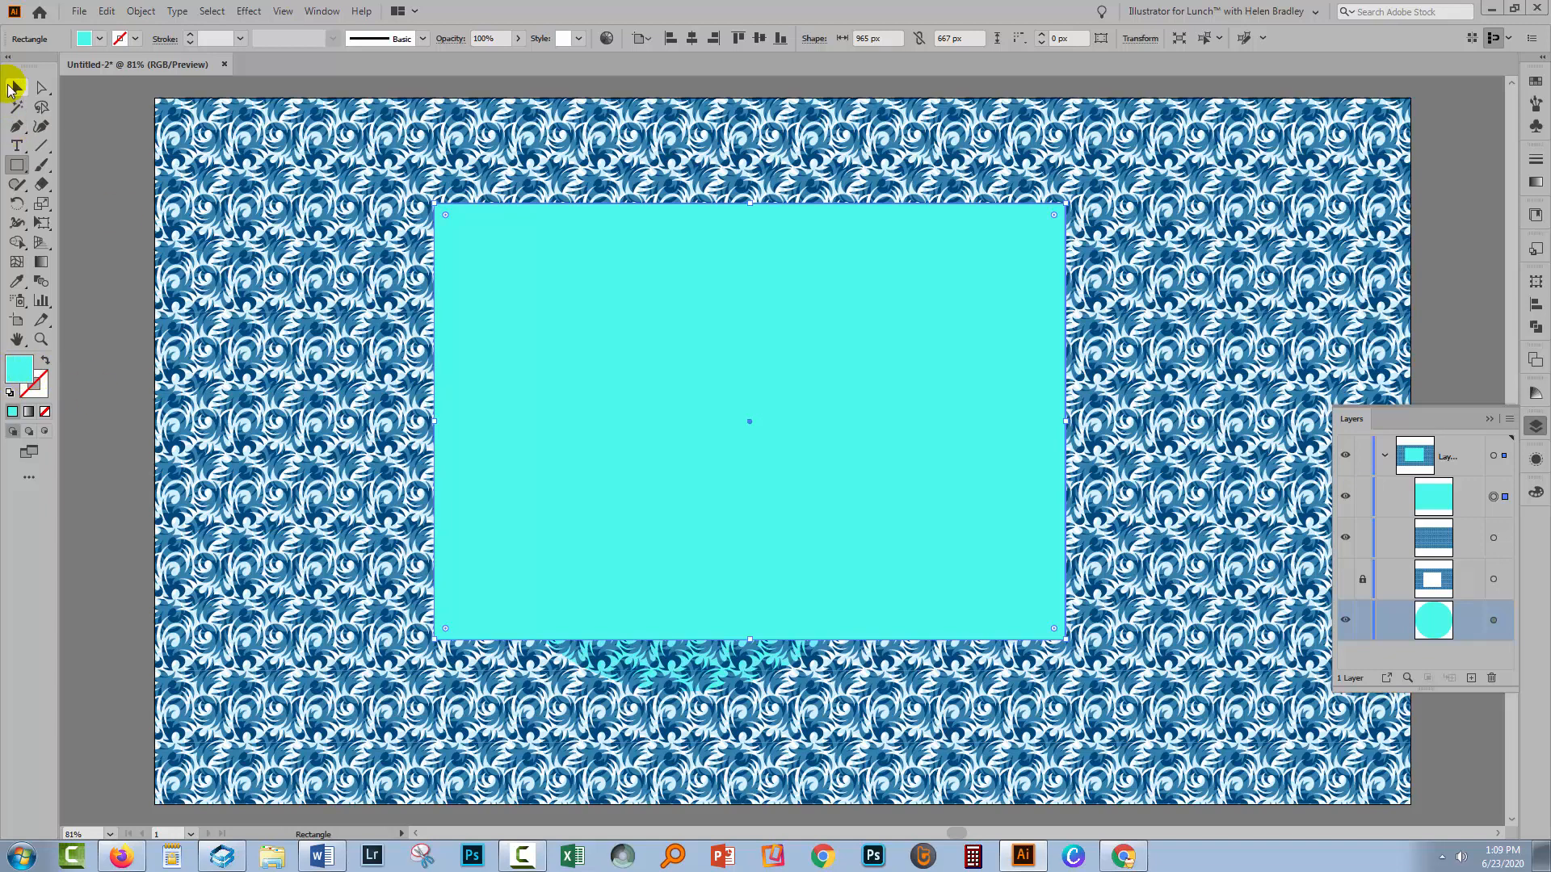
pyautogui.click(12, 88)
pyautogui.moveTo(566, 395); pyautogui.dragTo(596, 468)
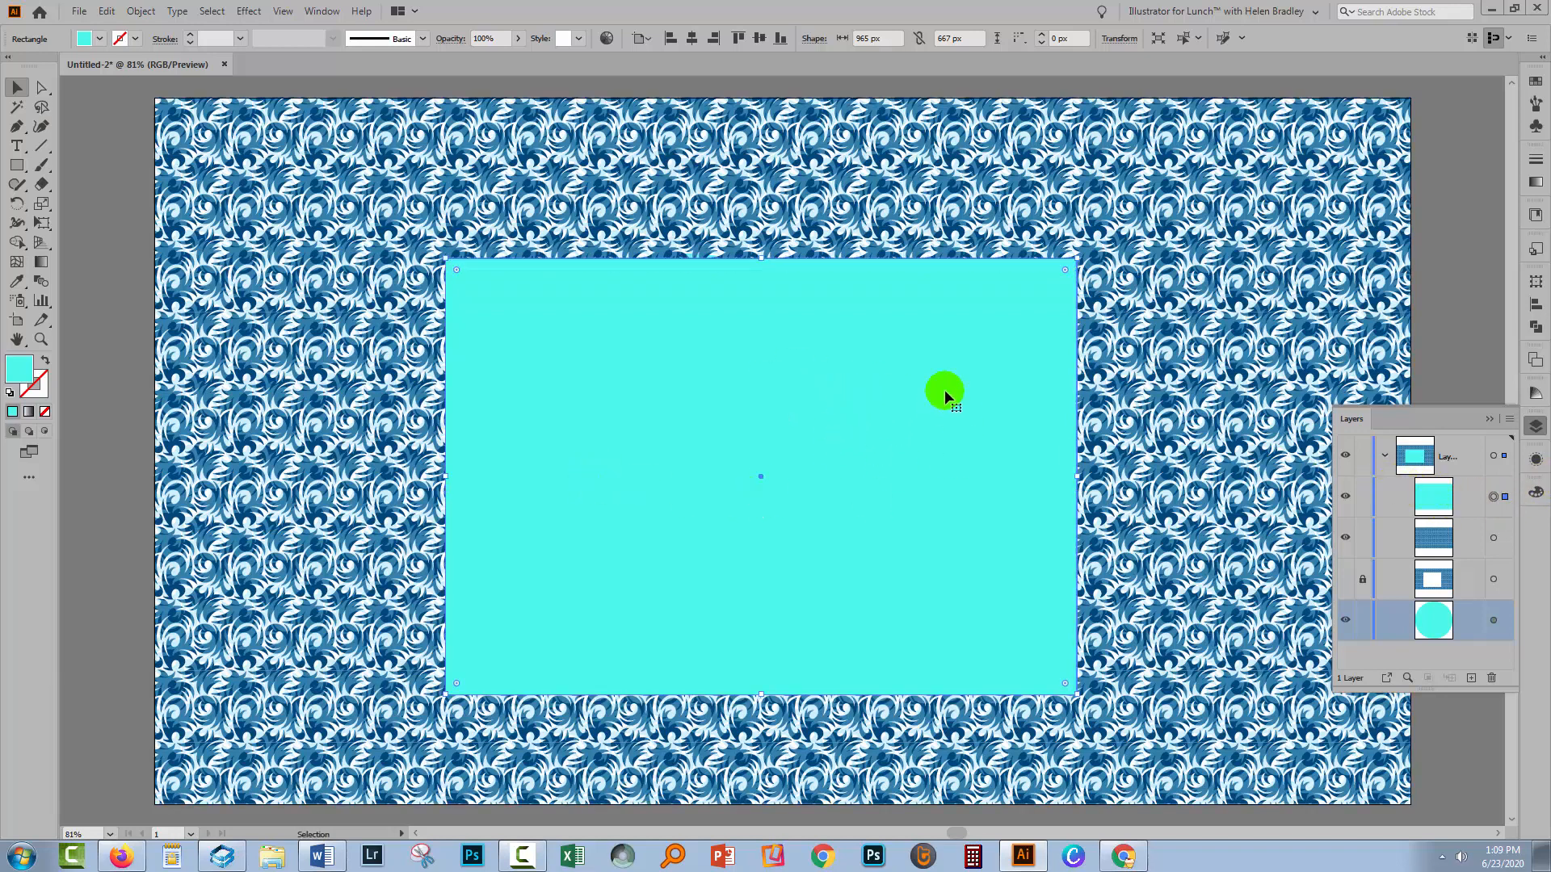
# Select the new rectangle together with the pattern rectangle and apply Minus Front to cut a window in the pattern
pyautogui.keyDown('shift'); pyautogui.click(1494, 538); pyautogui.keyUp('shift')
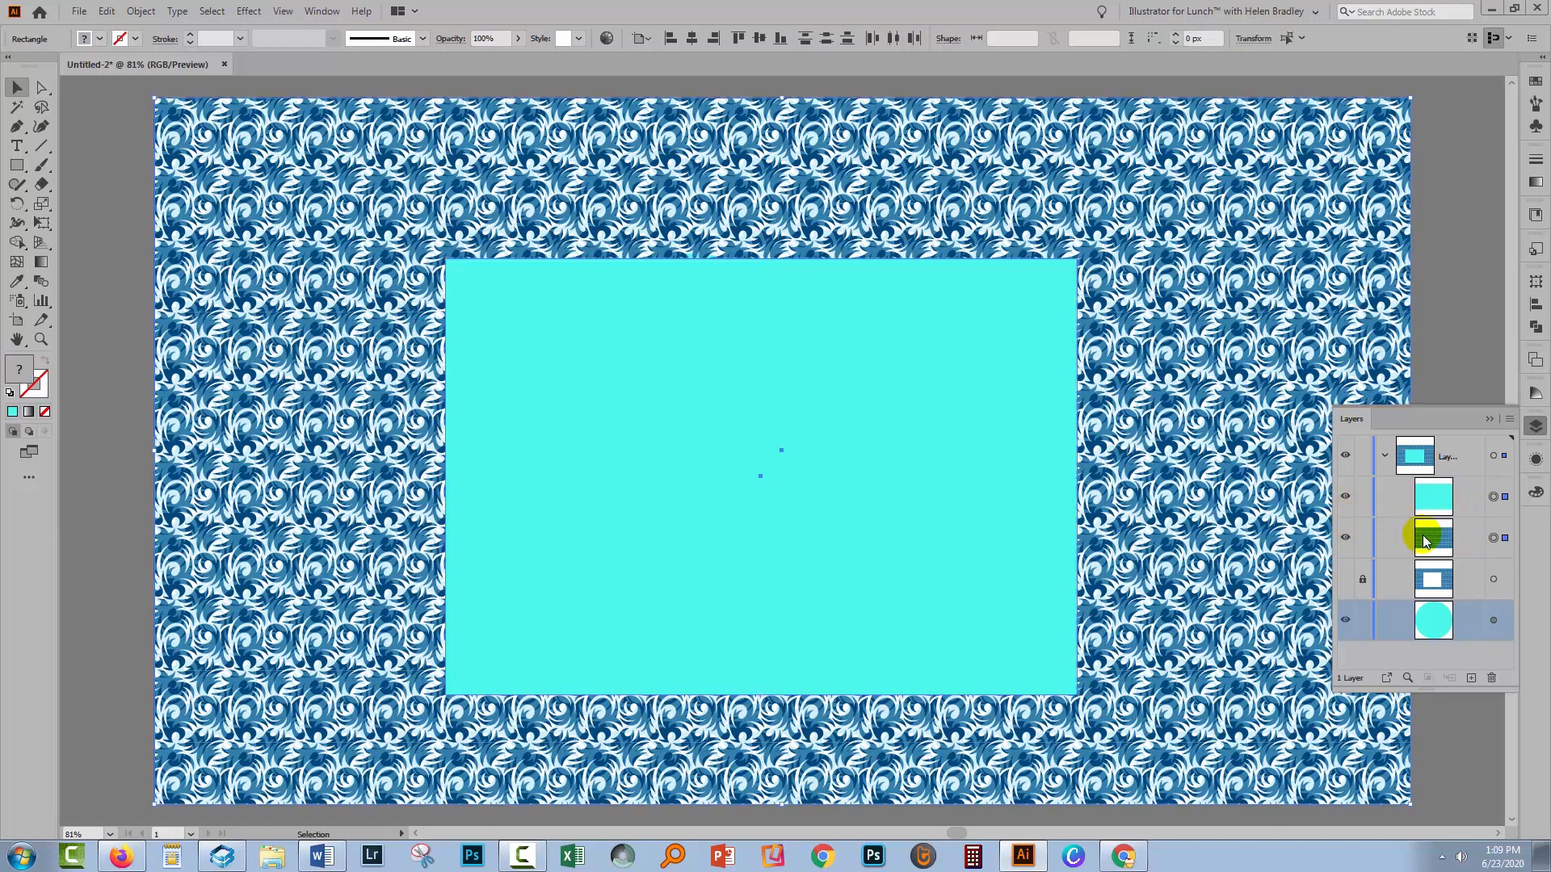
pyautogui.click(1537, 328)
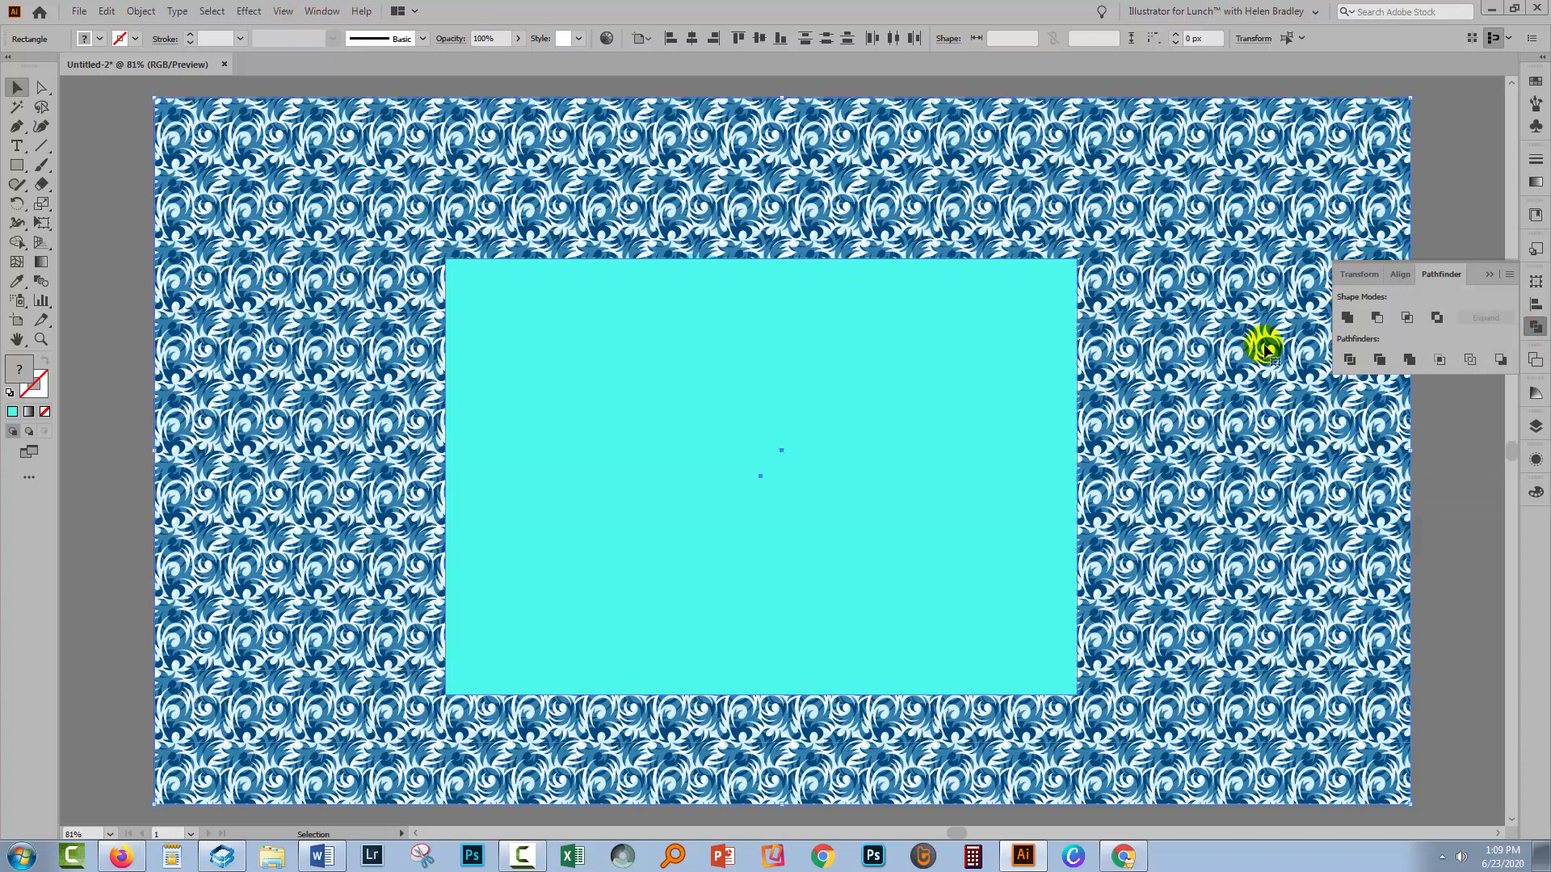
pyautogui.click(1377, 319)
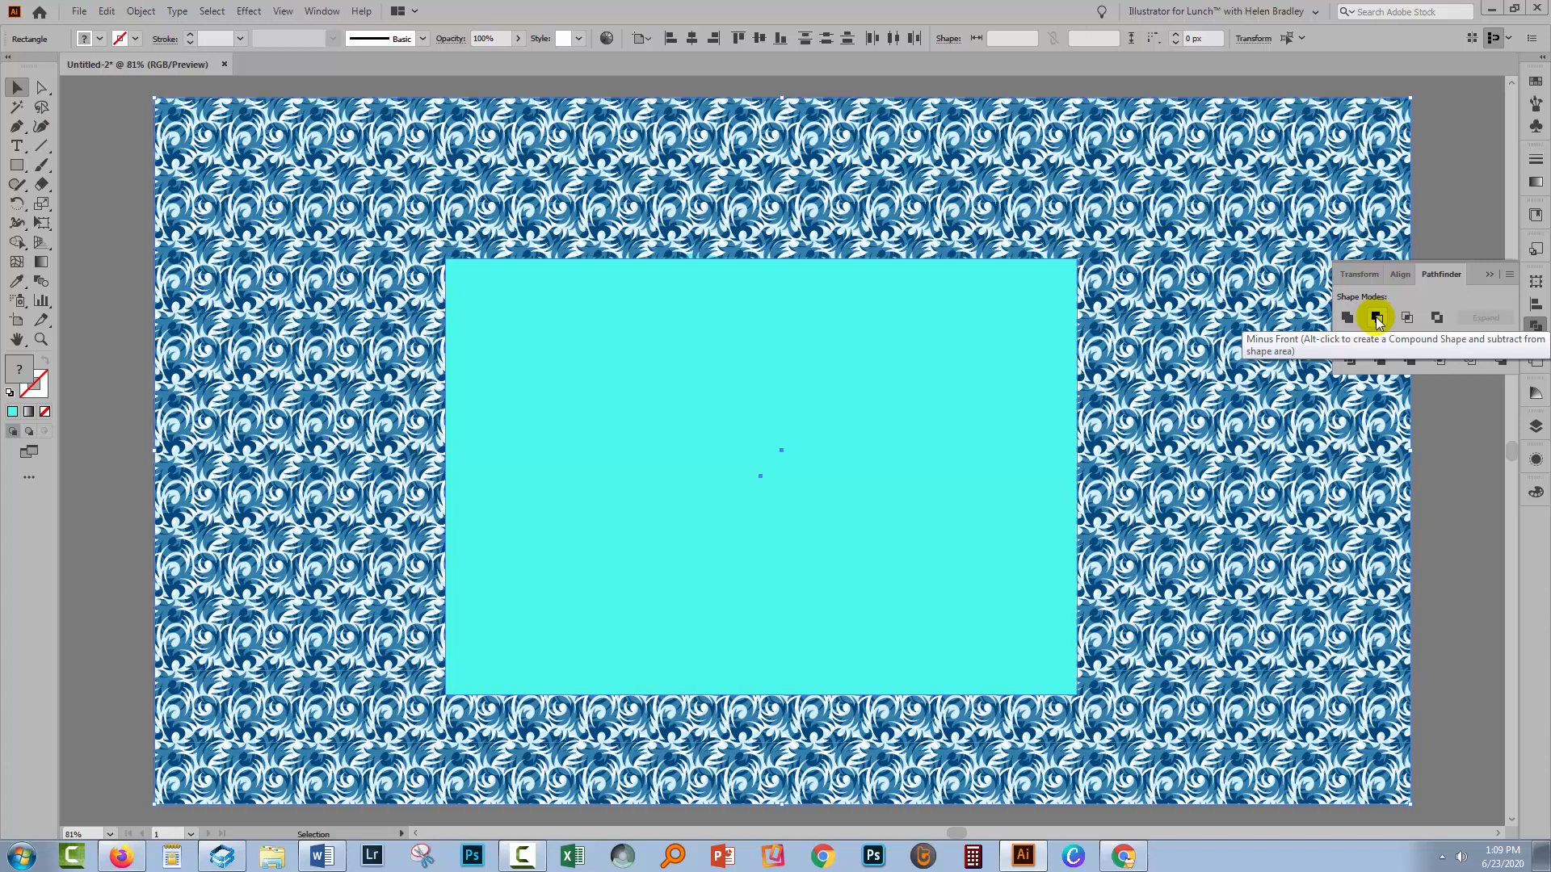
pyautogui.click(1378, 319)
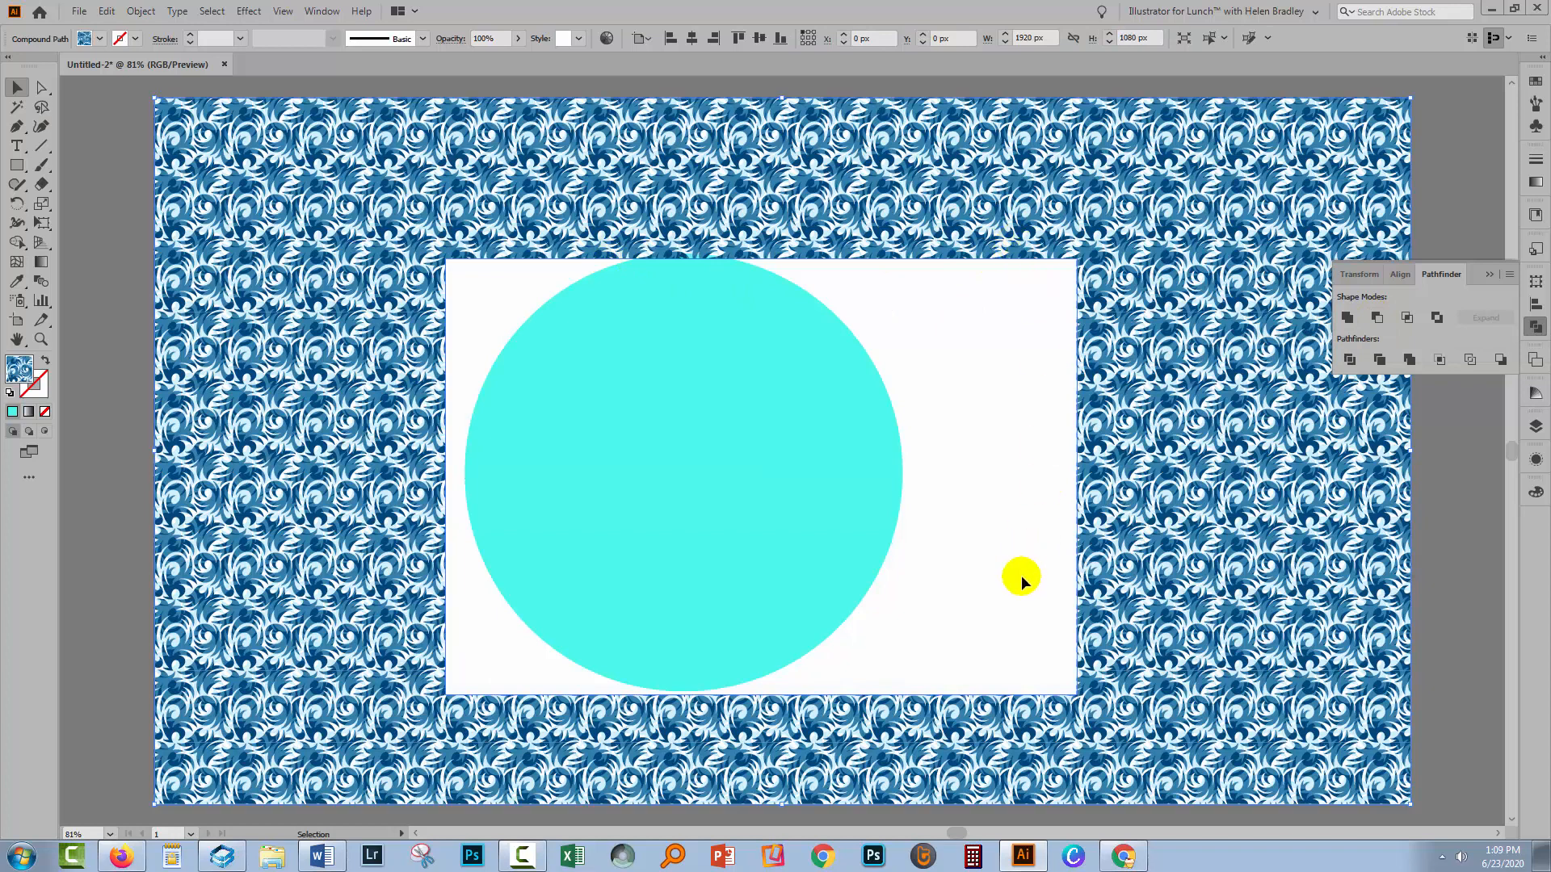
# Lock the cut-out pattern layer and drag the circle so it straddles the window's left edge
pyautogui.click(1535, 436)
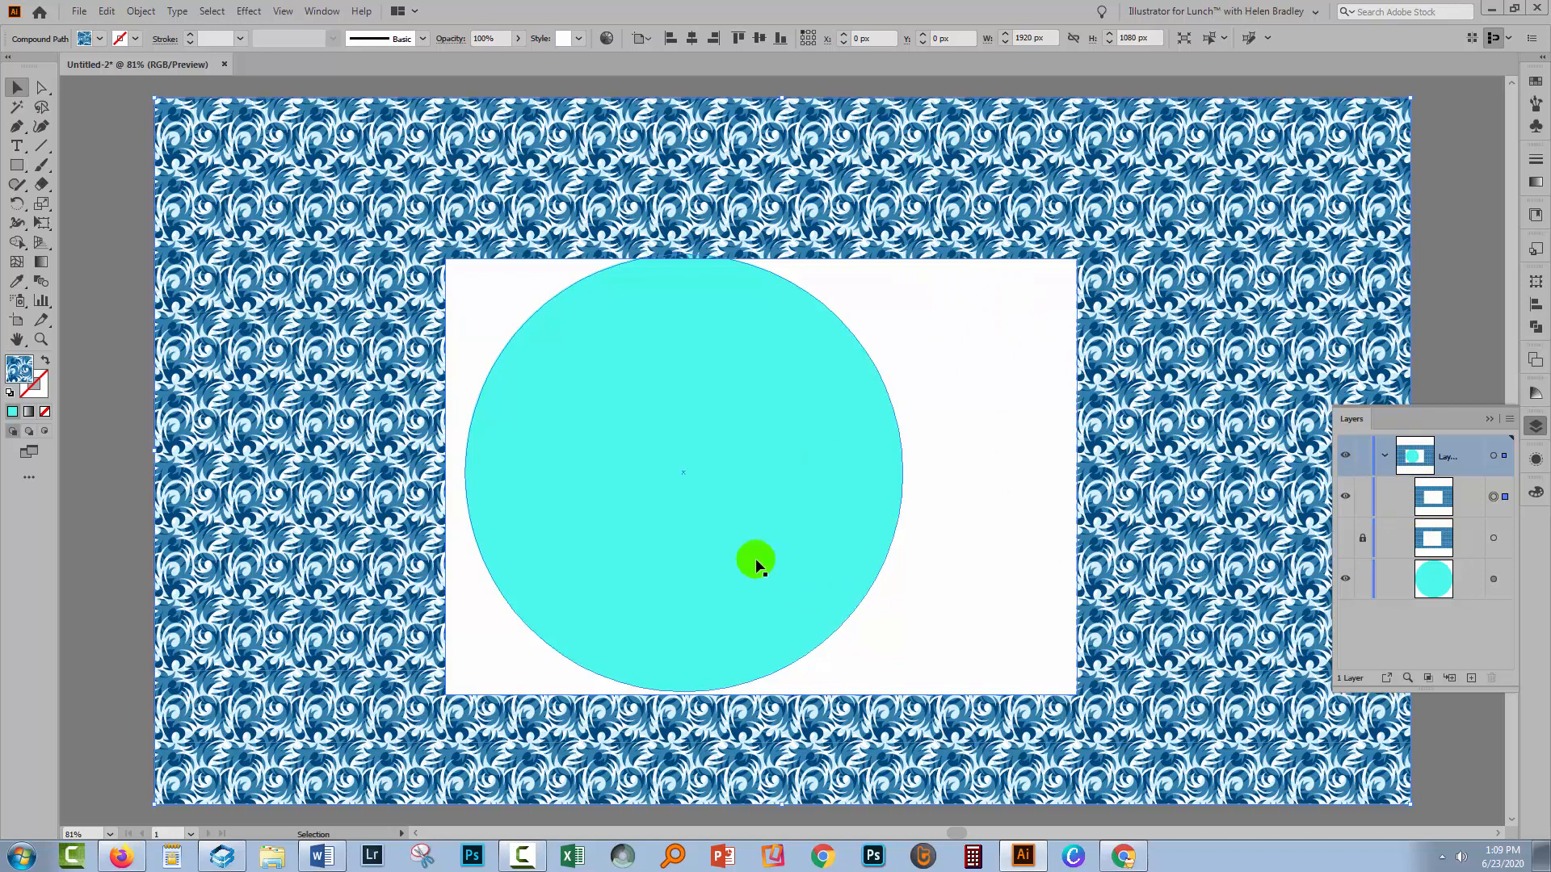
pyautogui.click(1366, 496)
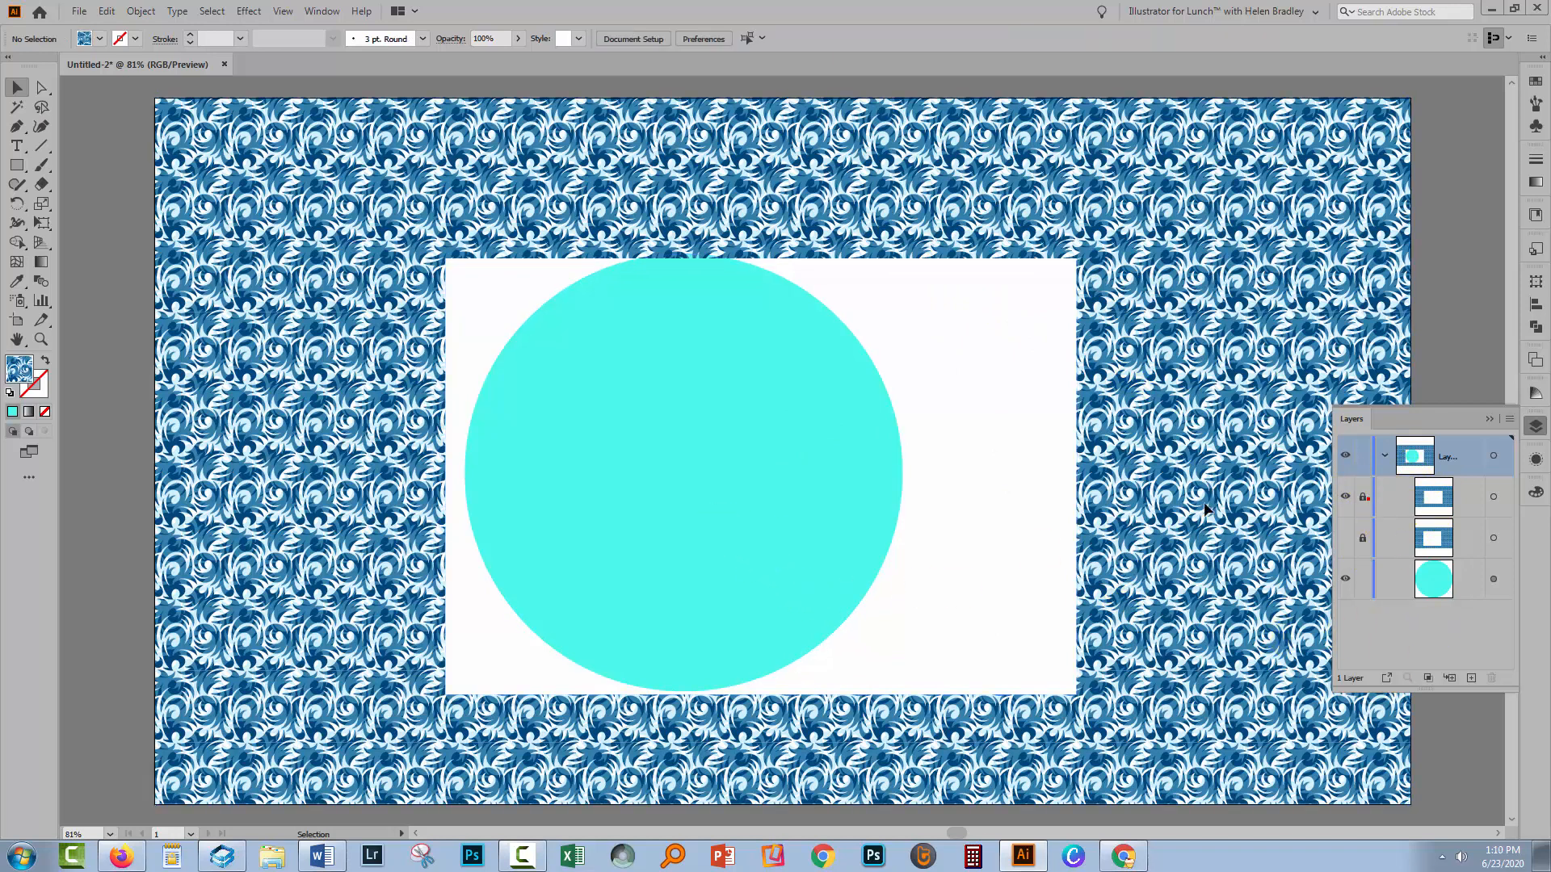
pyautogui.moveTo(771, 395); pyautogui.dragTo(568, 340)
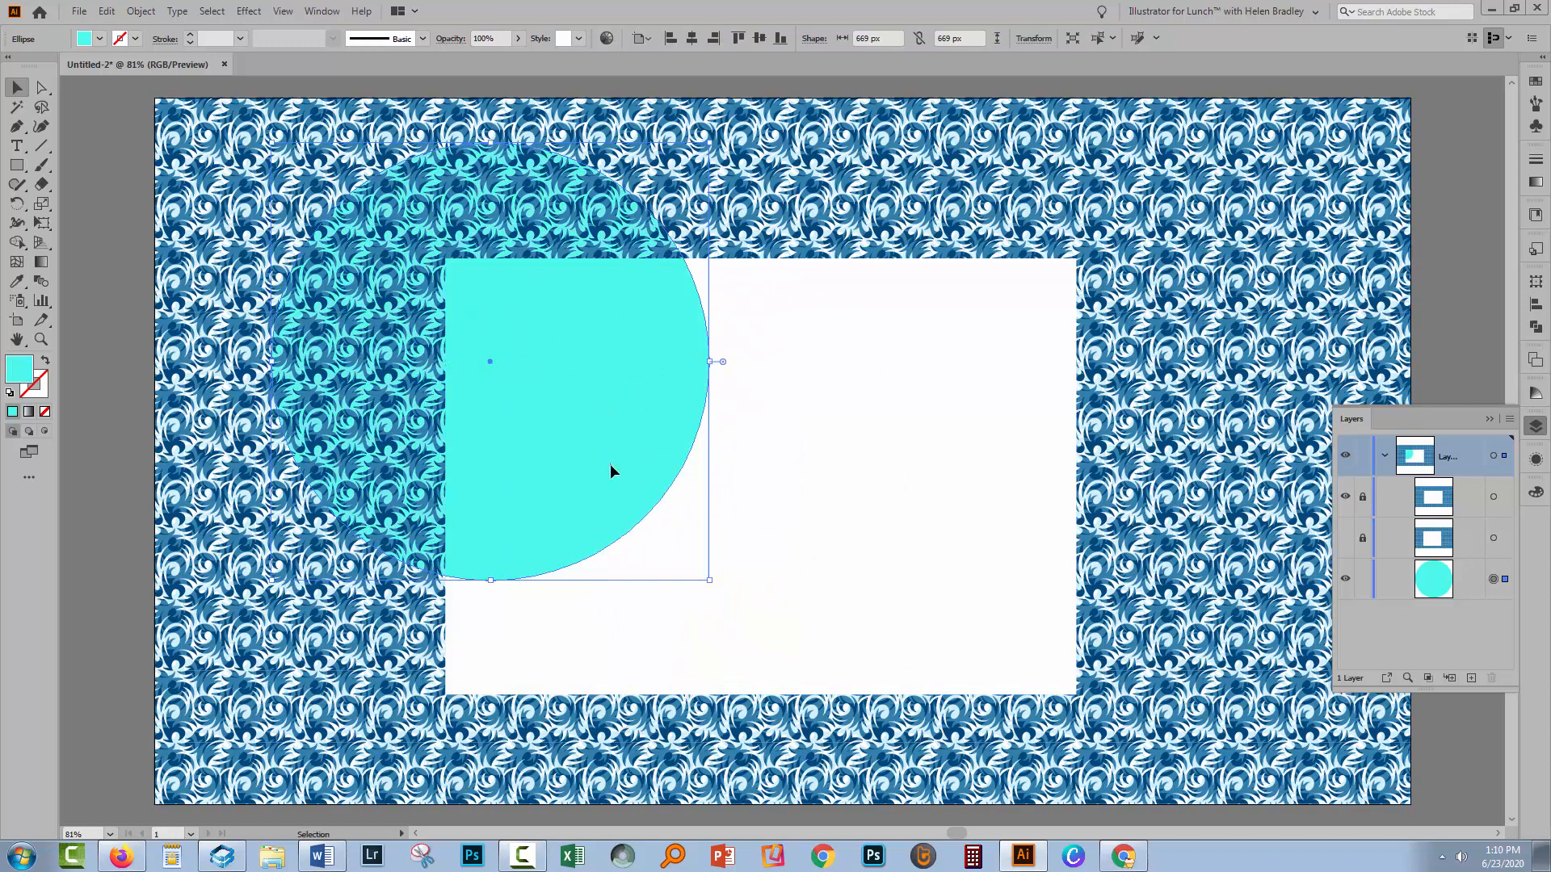
pyautogui.moveTo(610, 470); pyautogui.dragTo(578, 672)
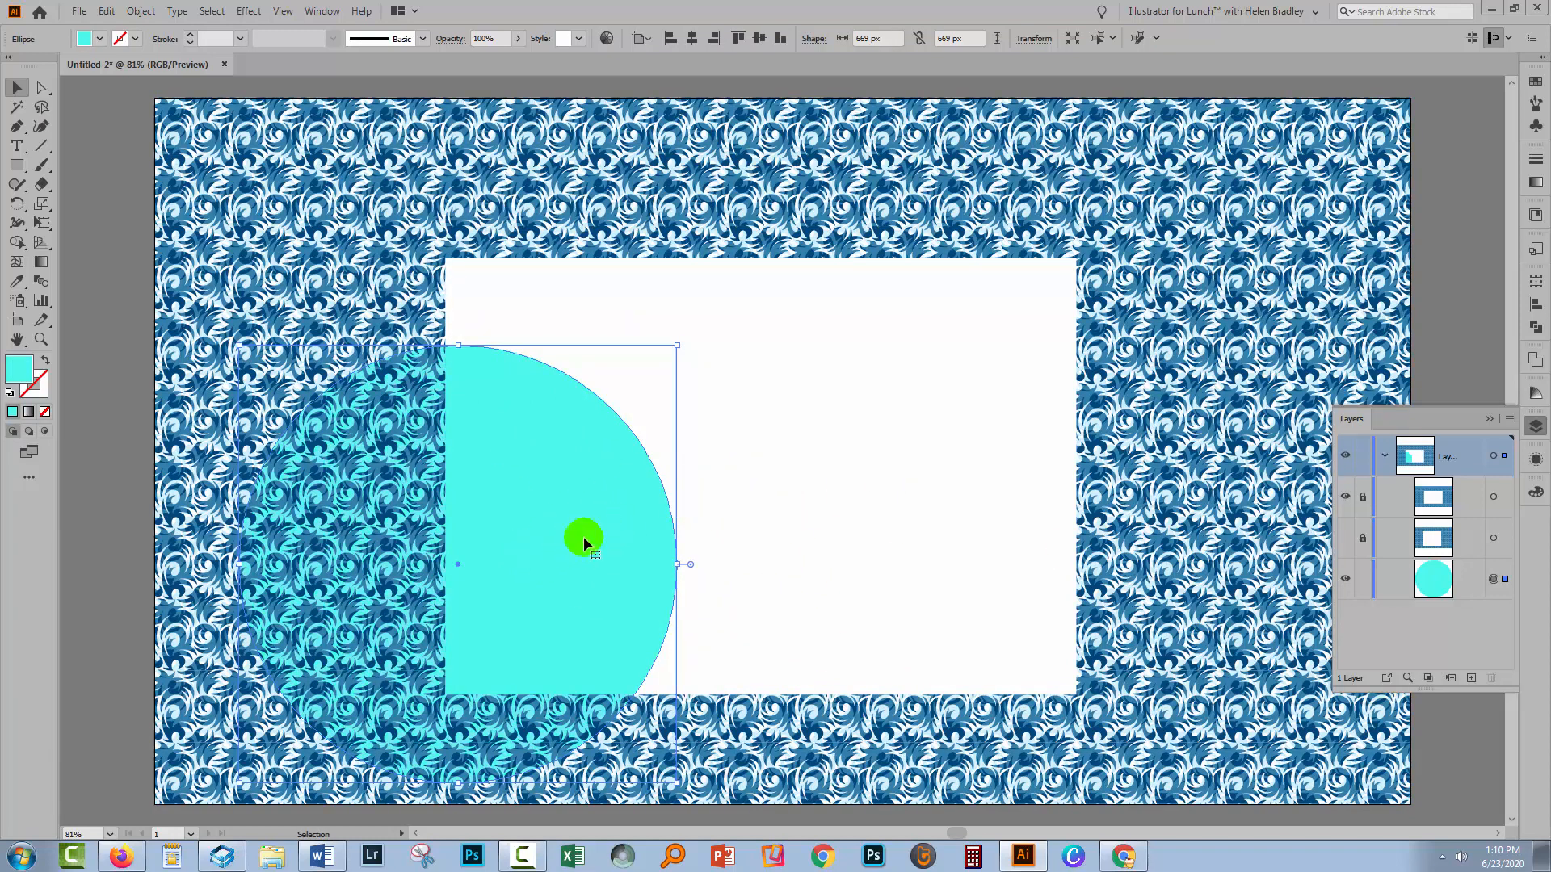
pyautogui.moveTo(583, 536); pyautogui.dragTo(599, 447)
pyautogui.moveTo(549, 477); pyautogui.dragTo(559, 396)
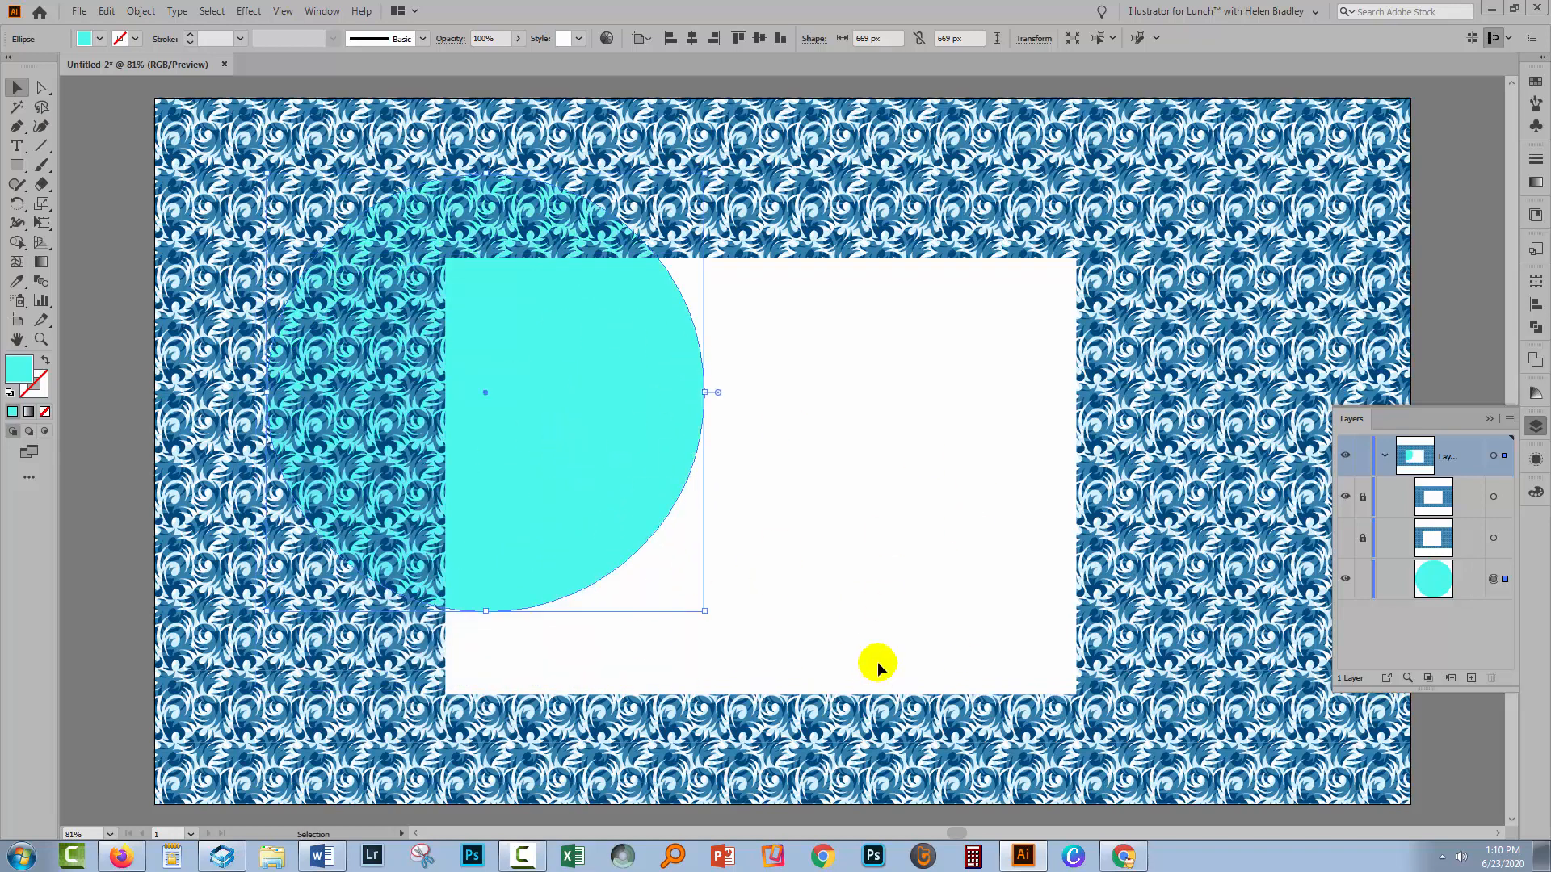
pyautogui.moveTo(555, 569); pyautogui.dragTo(522, 722)
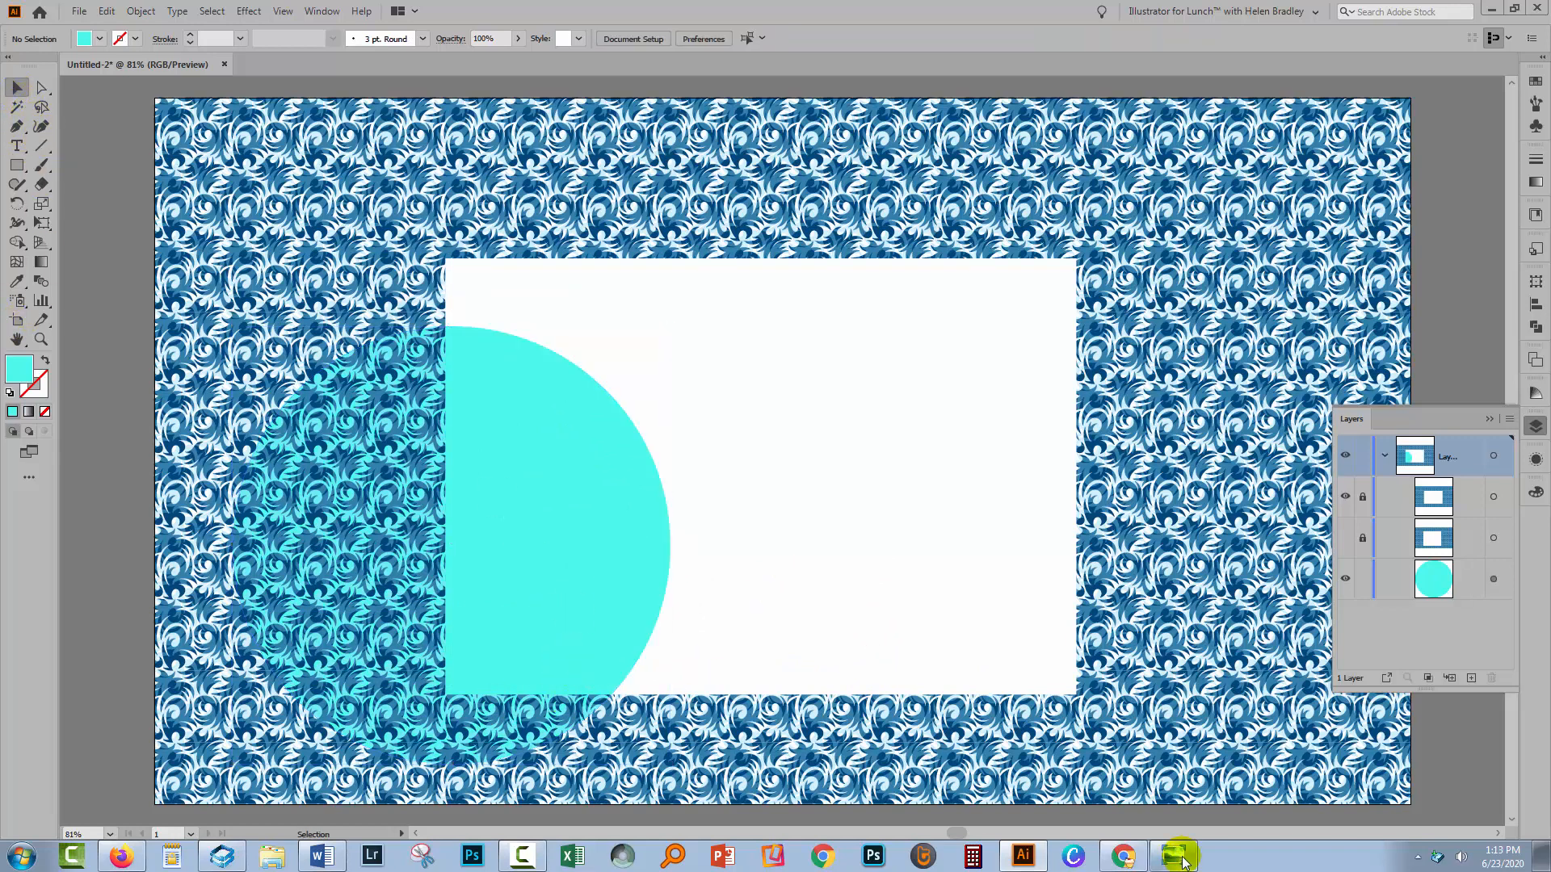
# Open the crop, clipping mask and layer clipping mask comparison image, then minimise it
pyautogui.click(1177, 858)
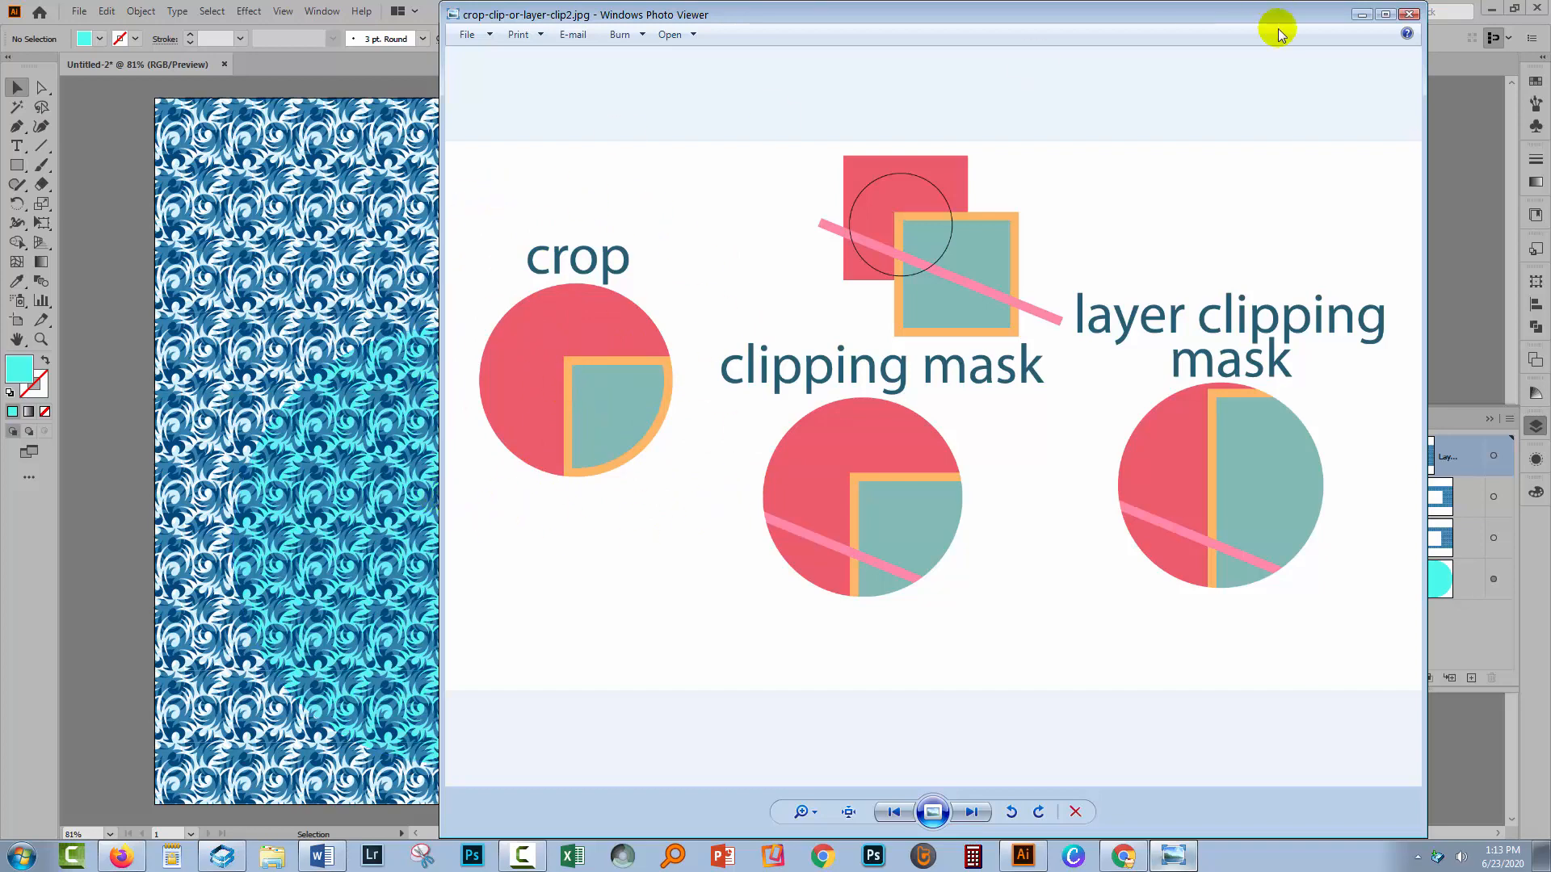
pyautogui.click(1361, 14)
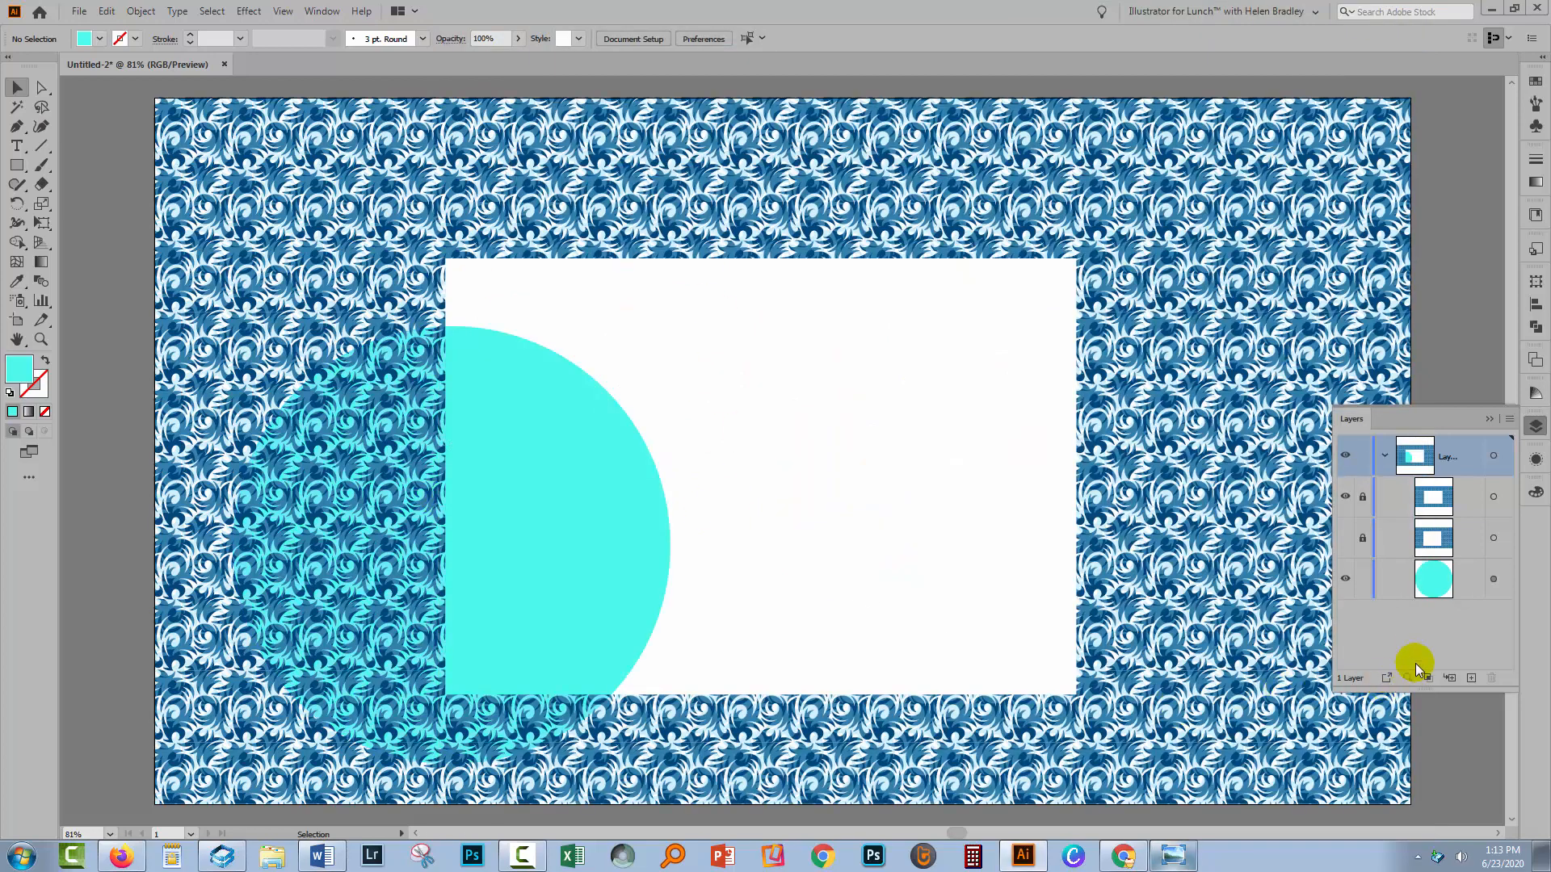